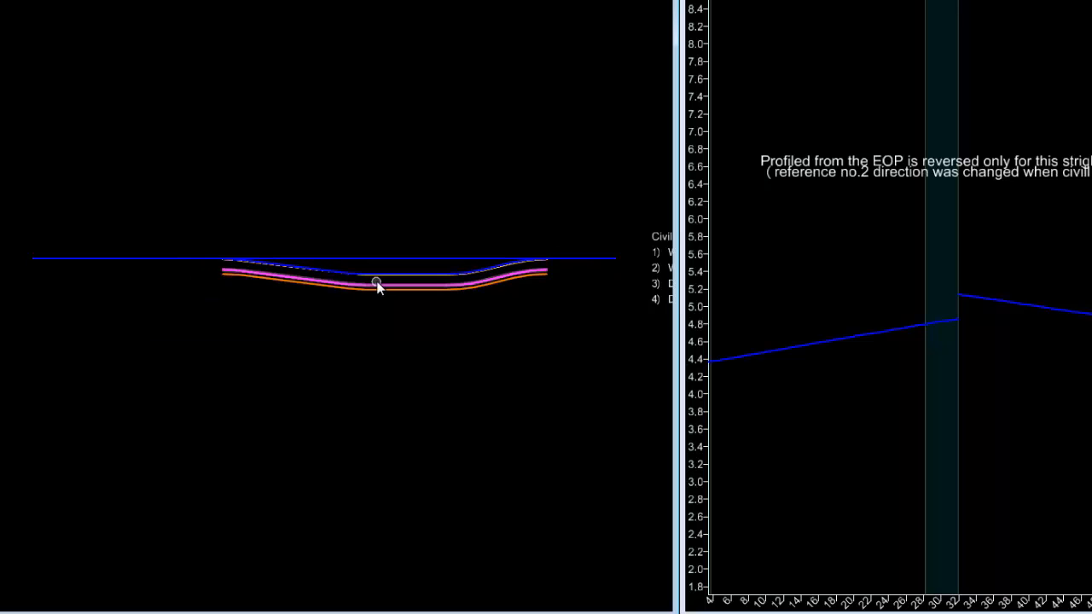
Examine the Zatoka autobusowa bus-bay civil cell, its correct and bad placements along the edge of pavement, and the edge profile.
scroll(376, 284, "up", 1)
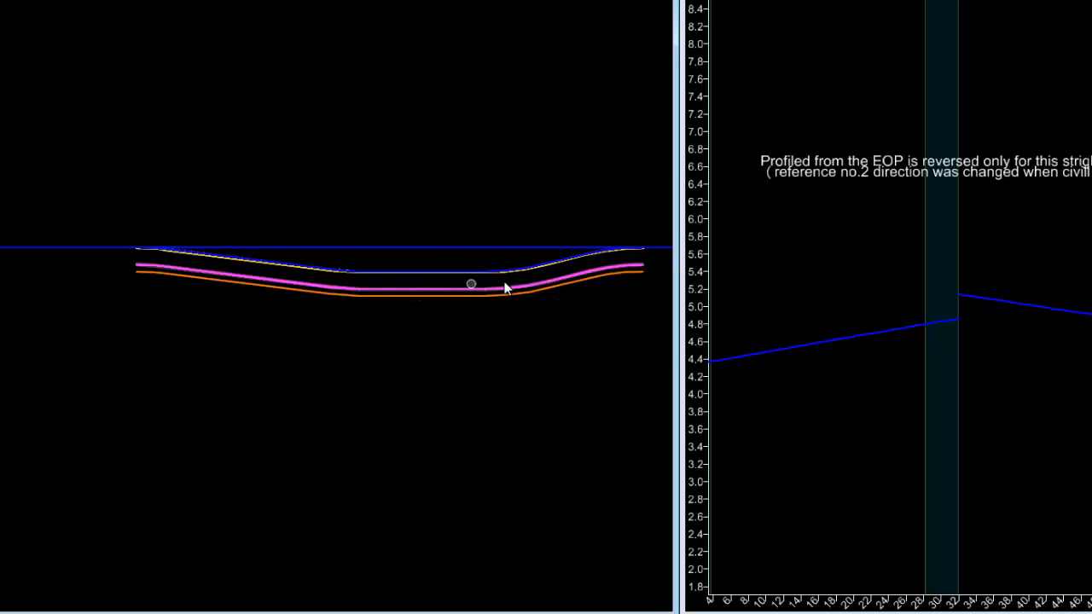
scroll(322, 335, "down", 2)
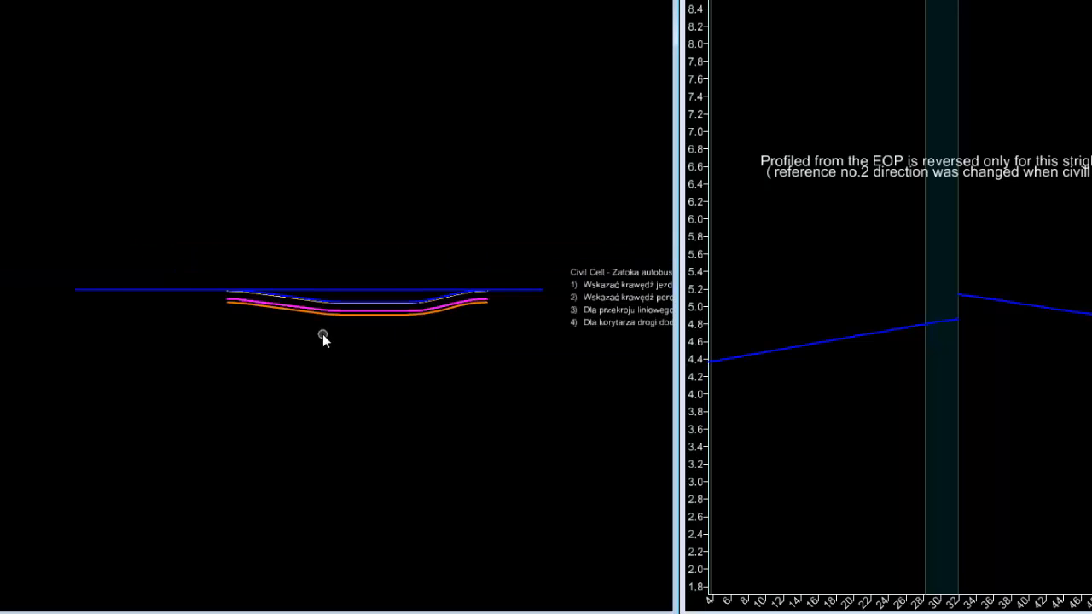
scroll(324, 332, "down", 1)
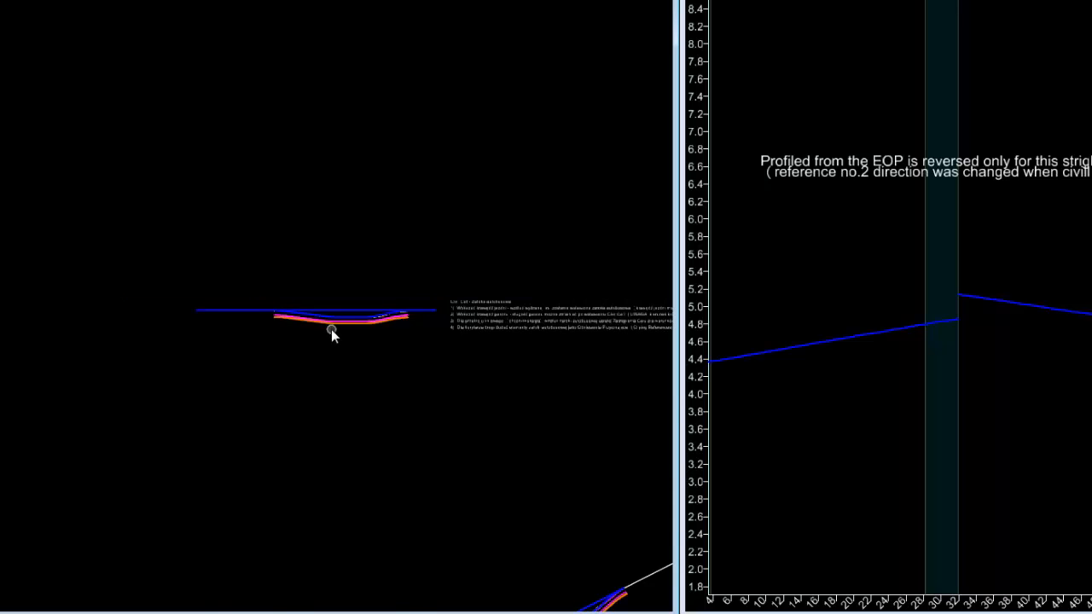
scroll(331, 333, "down", 1)
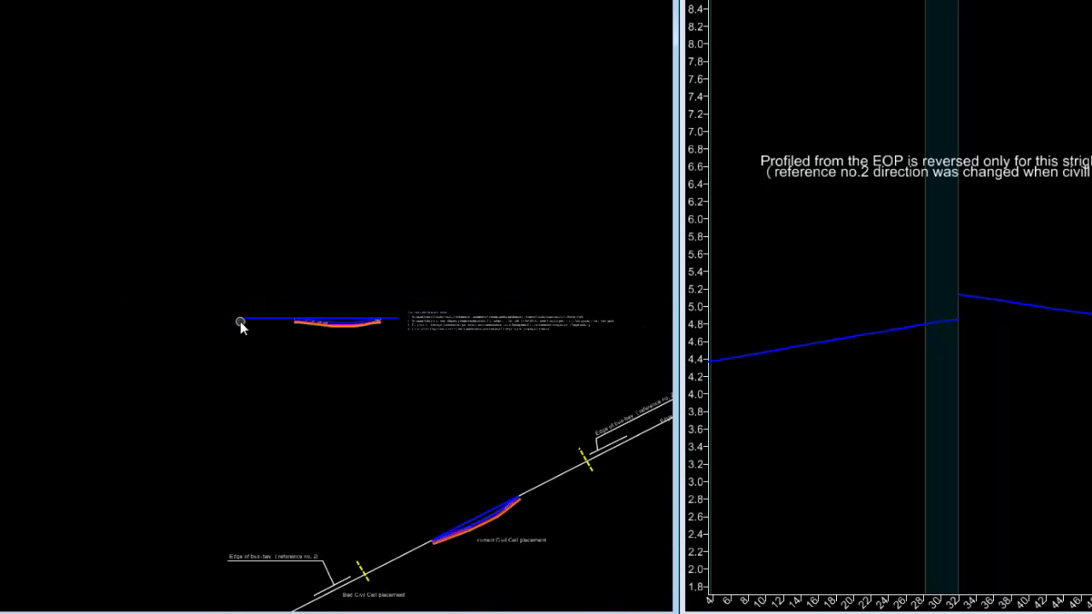
mouse_move(243, 321)
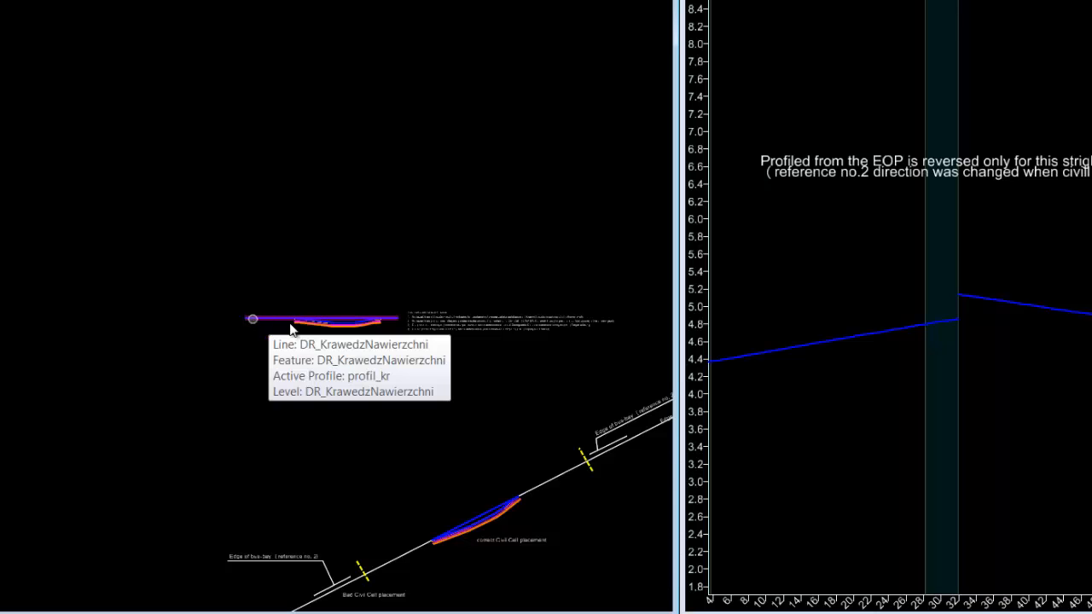
middle_click_drag(575, 467, 466, 230)
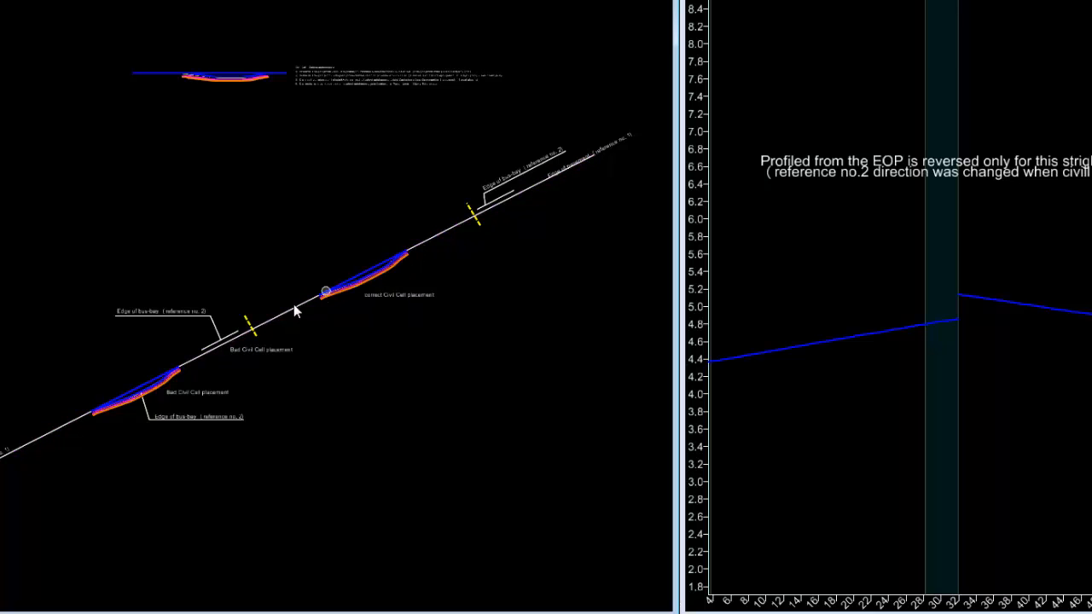
middle_click_drag(71, 400, 130, 396)
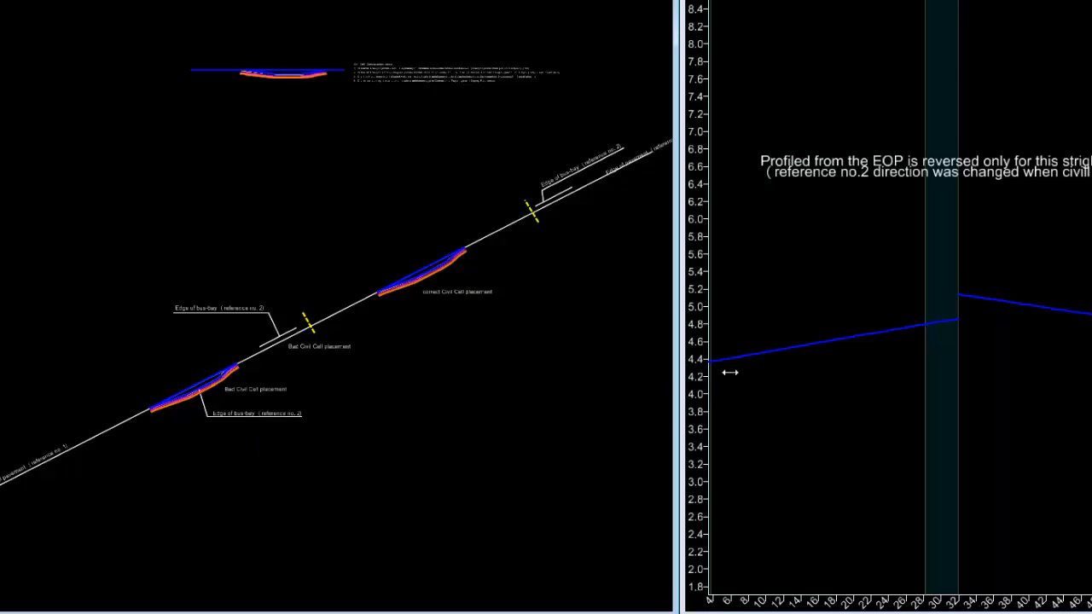
scroll(862, 382, "down", 2)
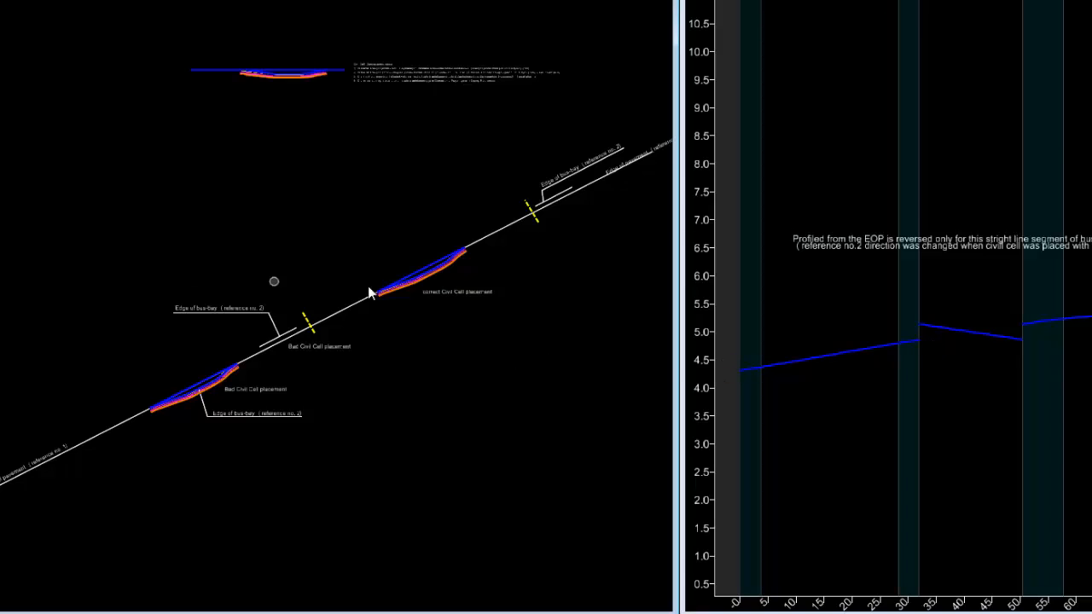
scroll(424, 271, "up", 2)
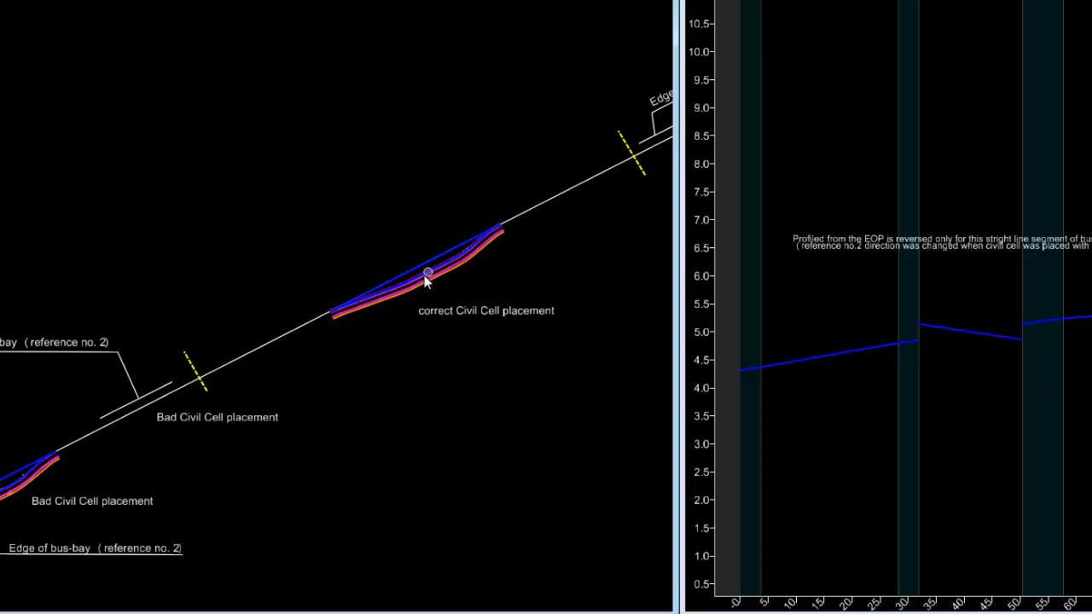
mouse_move(415, 279)
scroll(510, 388, "down", 4)
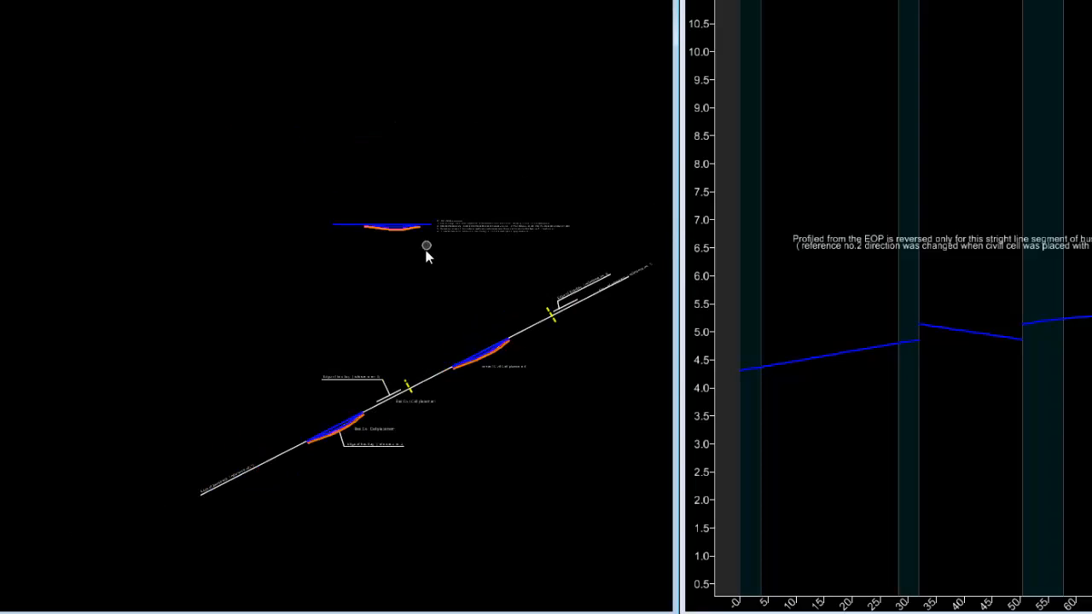
Draw a long, nearly horizontal reference line in the empty area above the original bus-bay civil cell.
middle_click_drag(427, 248, 347, 361)
scroll(307, 348, "up", 5)
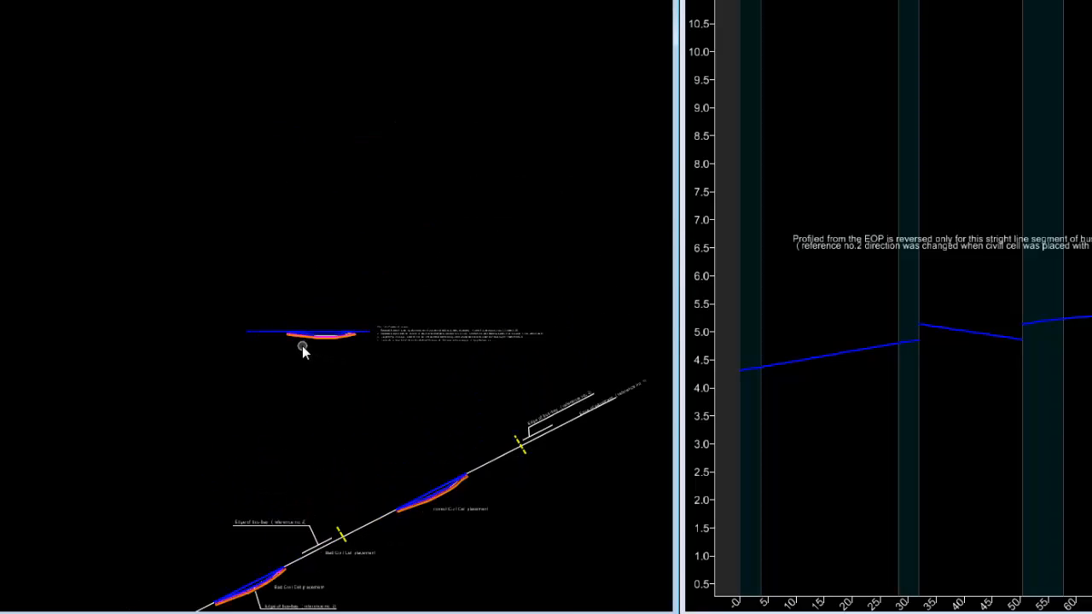
scroll(398, 359, "up", 2)
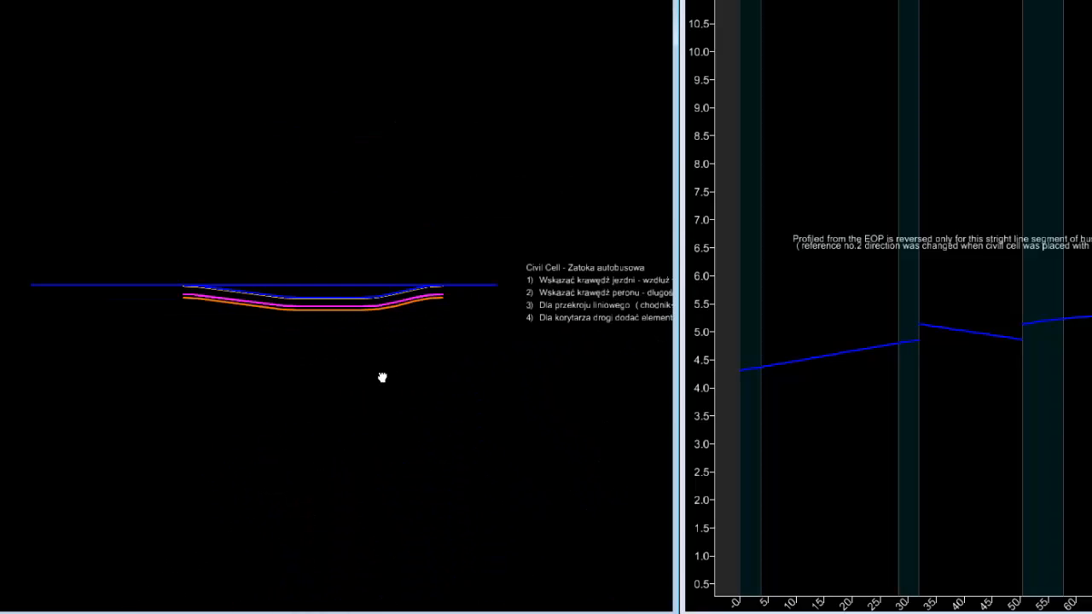
mouse_move(382, 377)
middle_mouse_down()
mouse_move(427, 483)
mouse_move(417, 475)
middle_mouse_up()
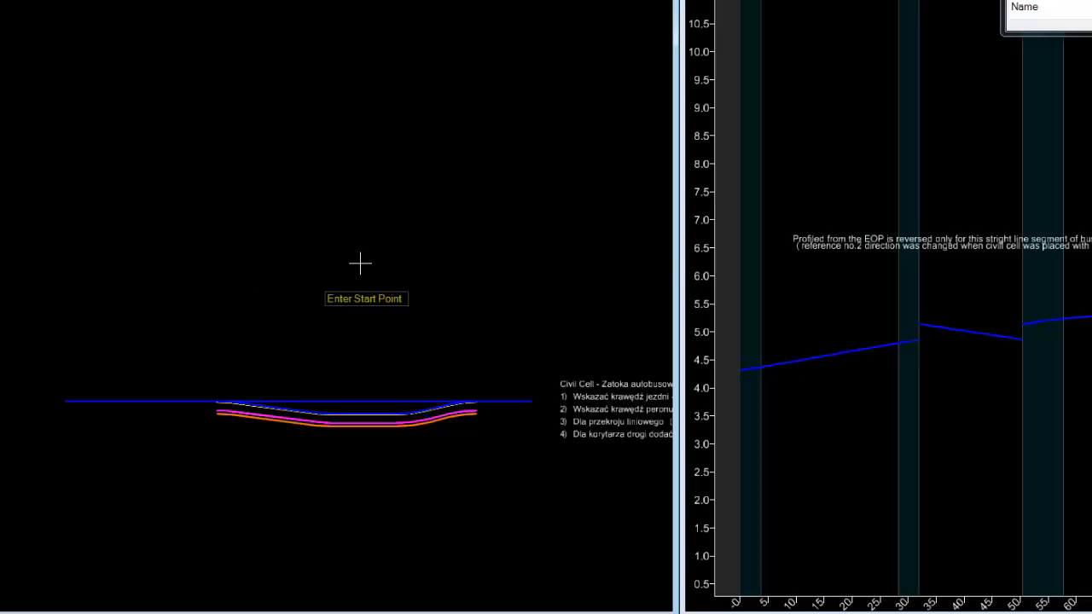
left_click(20, 178)
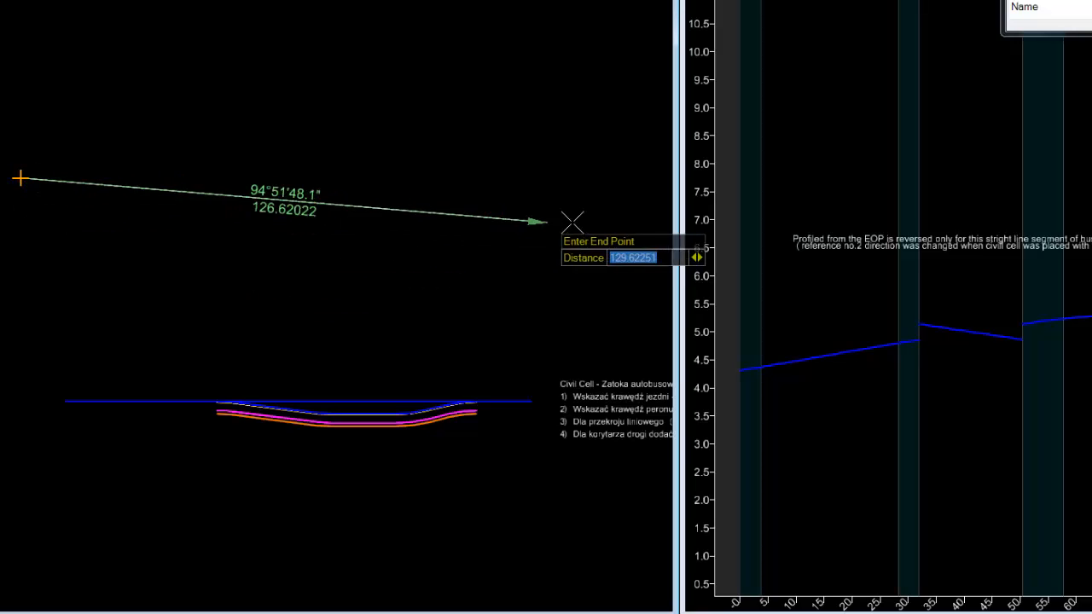
left_click(659, 185)
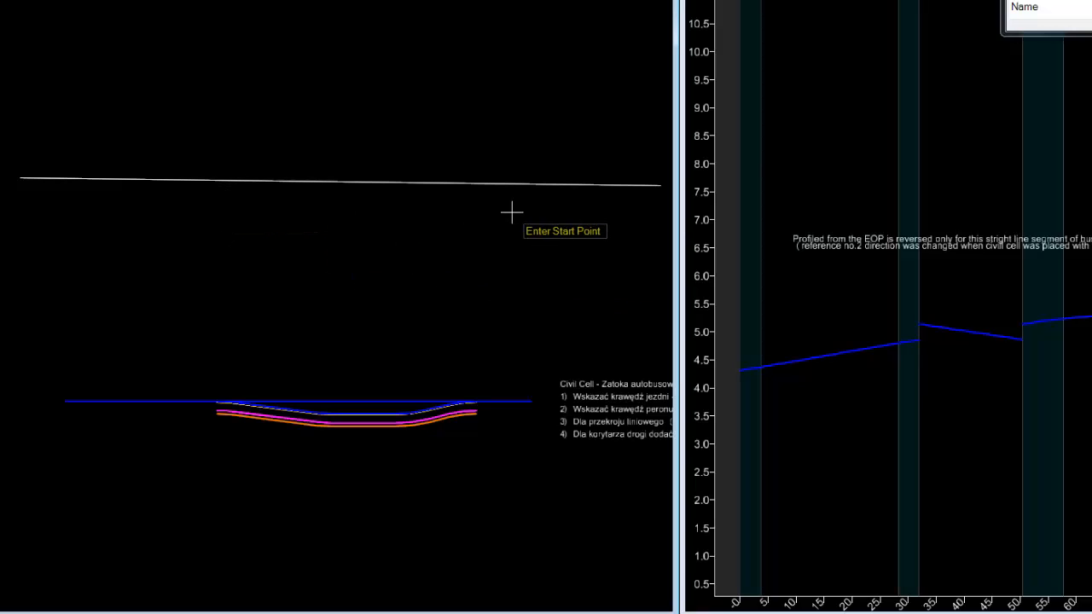
Draw a short, nearly vertical line about 13 units long that crosses the long reference line.
left_click(240, 211)
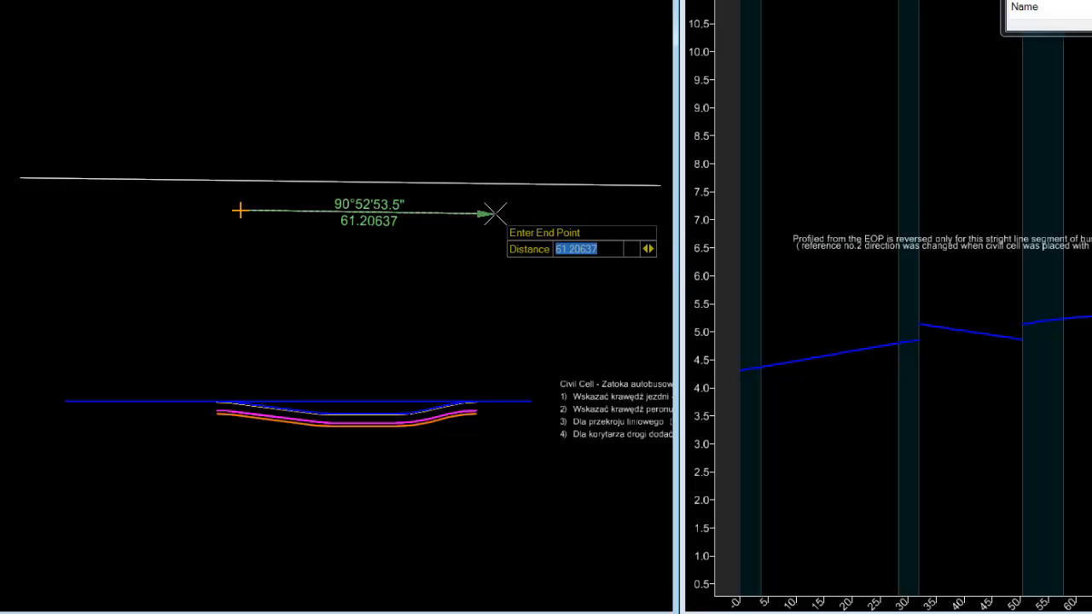
right_click(395, 210)
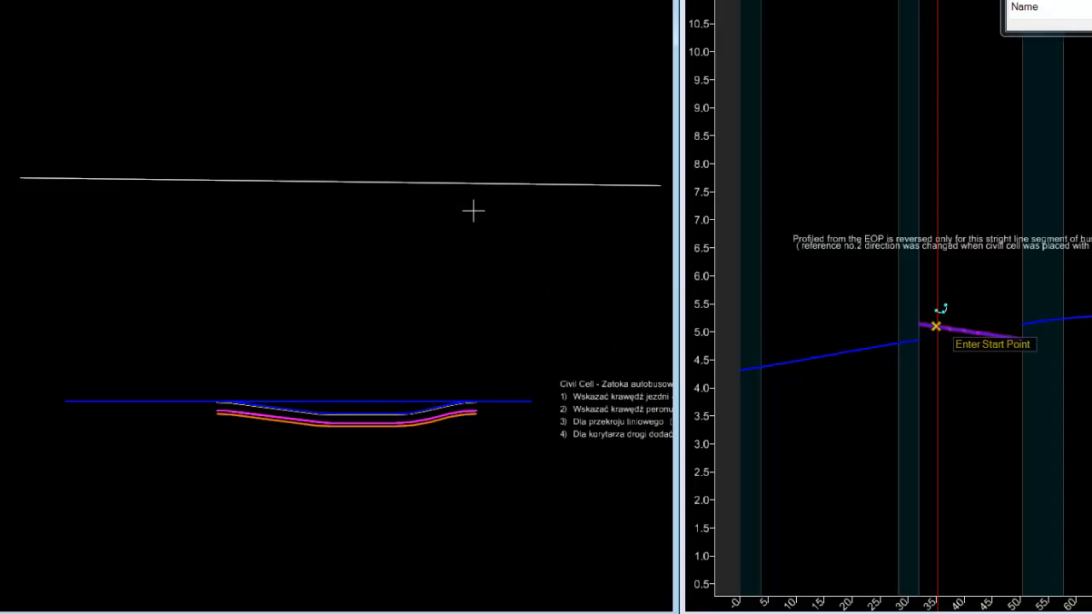
left_click(447, 168)
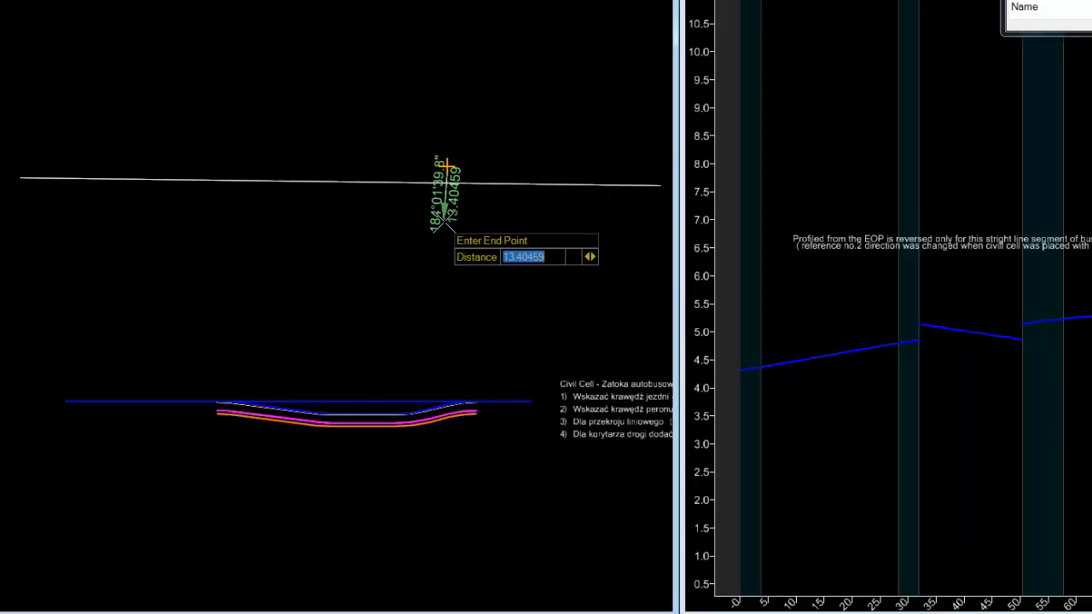
left_click(447, 226)
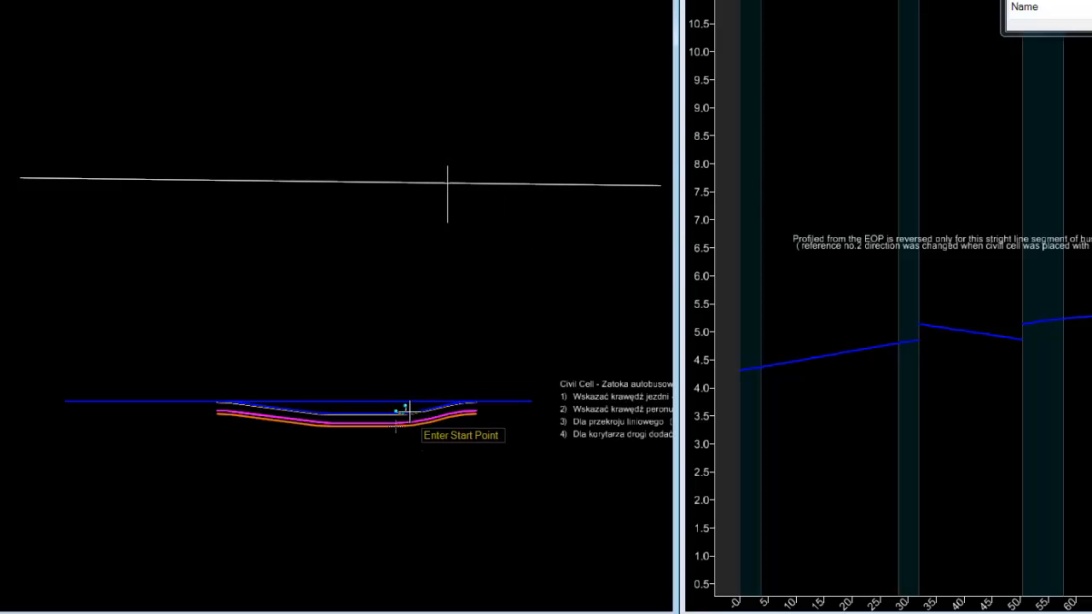
Inspect the original civil cell's bus-bay edge up close and set the active drawing colour to yellow.
scroll(414, 427, "up", 3)
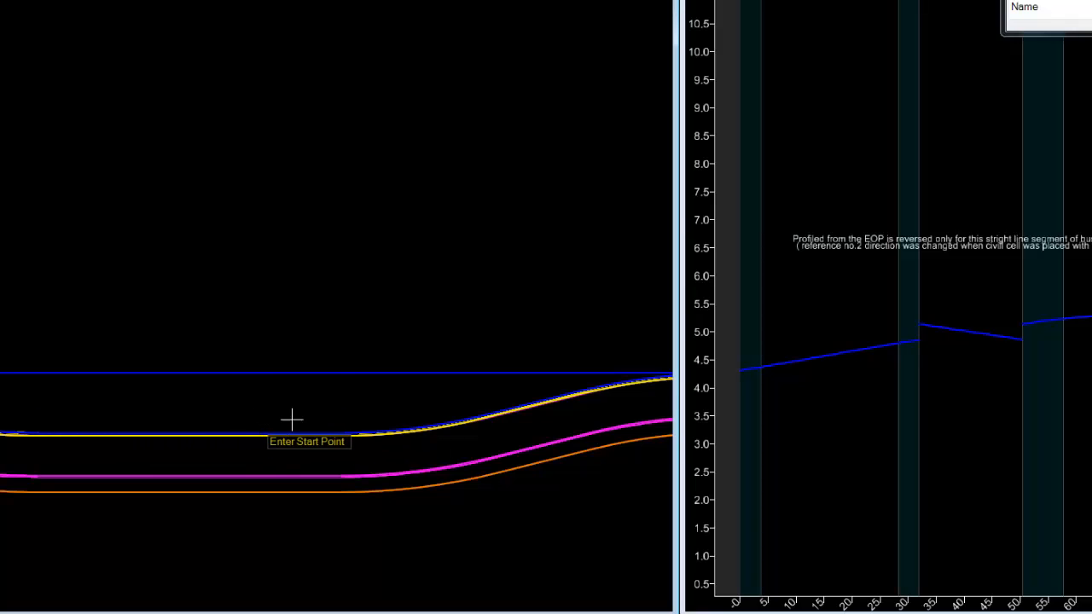
scroll(354, 418, "down", 3)
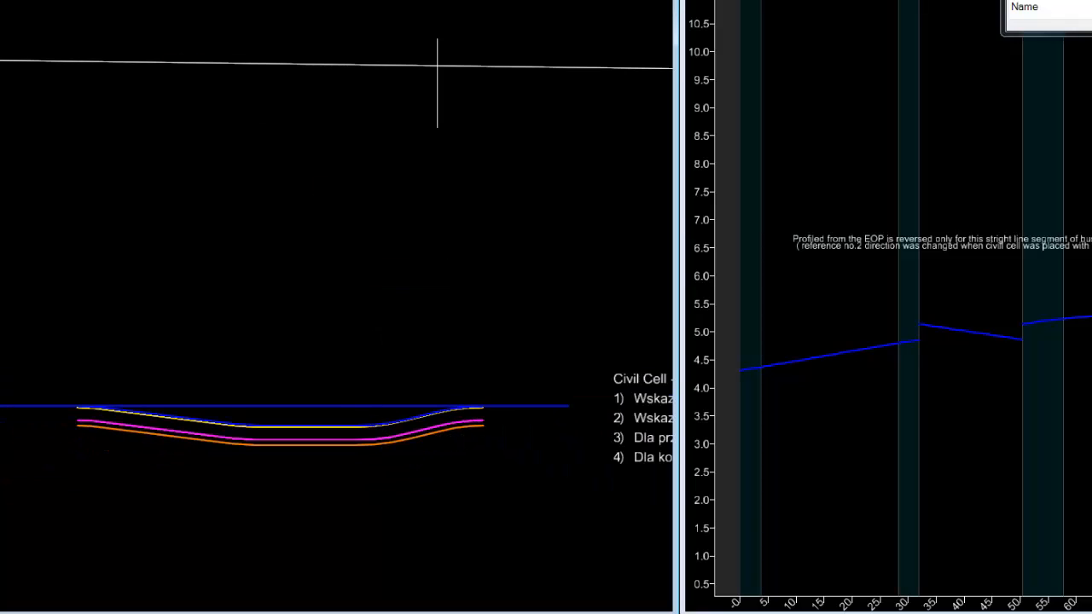
left_click(20, 1)
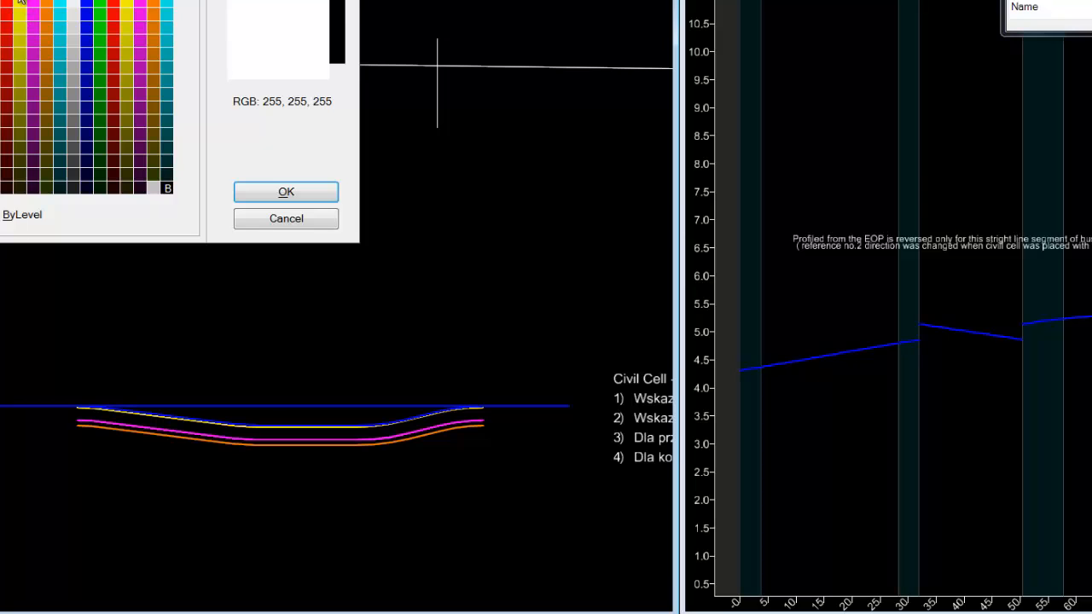
left_click(28, 4)
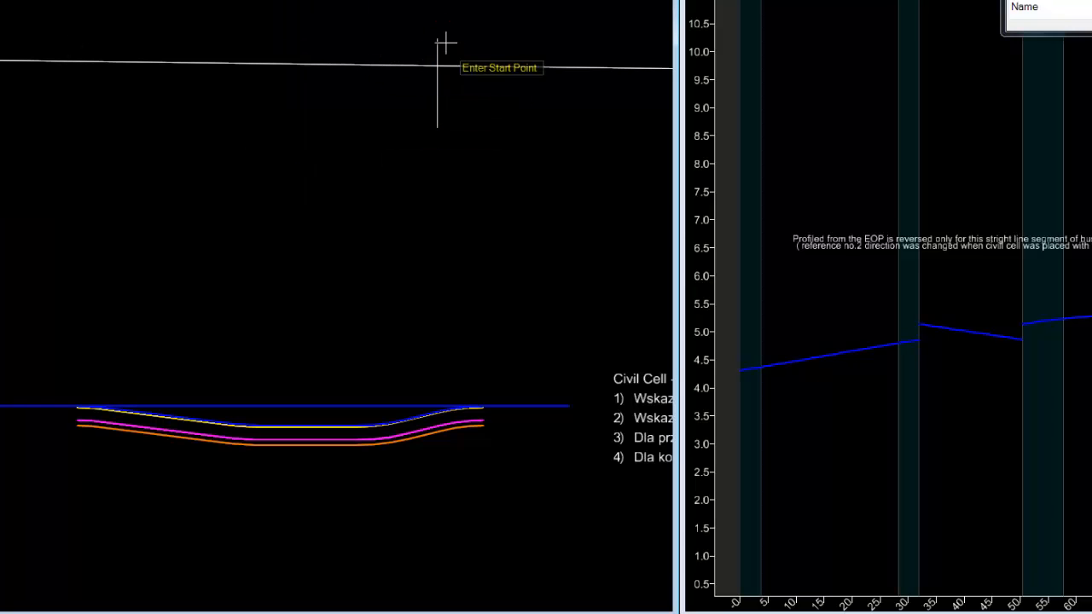
Start a partial offset of the long reference line at an offset of 4, snapping its start to the intersection with the short crossing line.
scroll(470, 227, "down", 2)
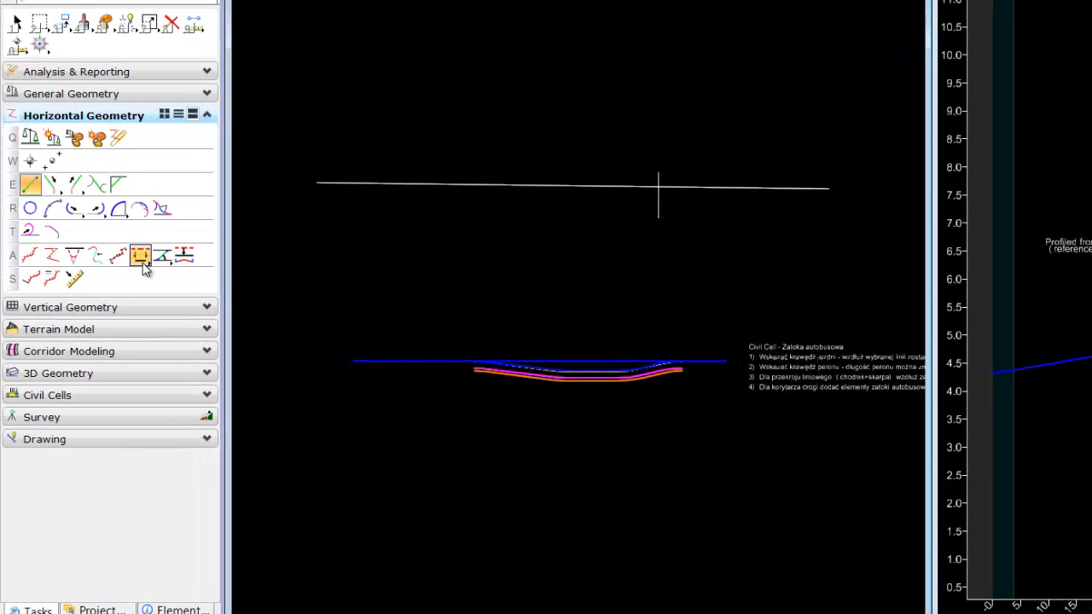
left_click_drag(140, 255, 219, 292)
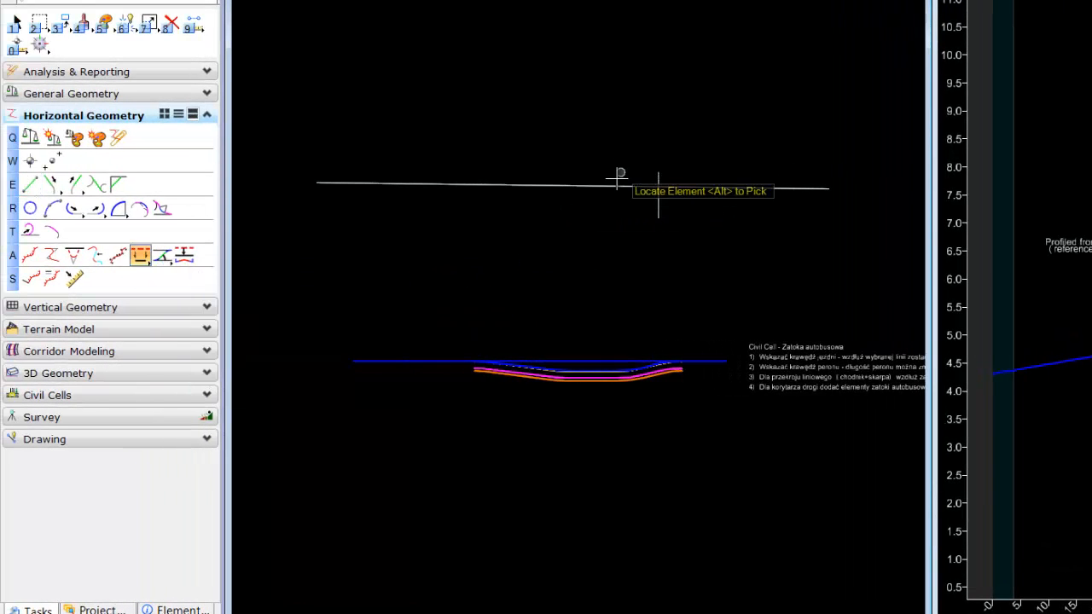
left_click(611, 185)
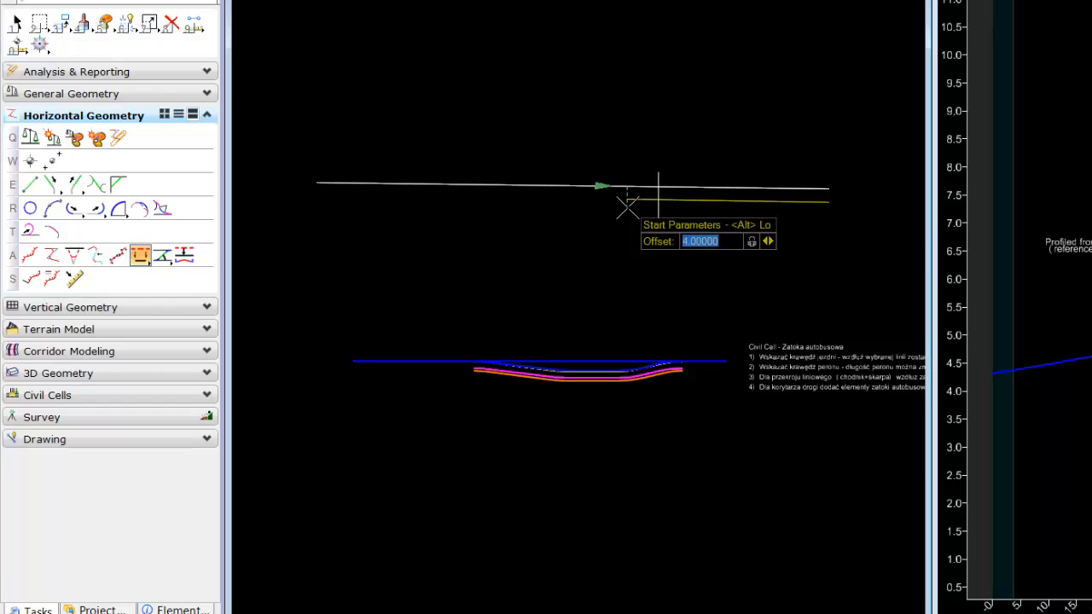
left_click(658, 190)
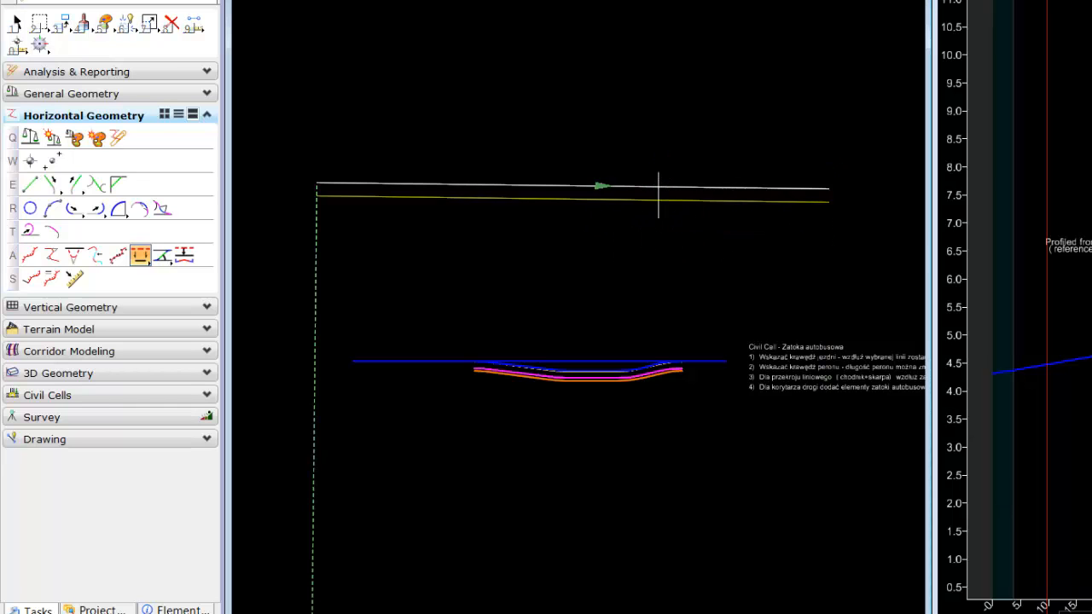
right_click(1050, 311, "shift")
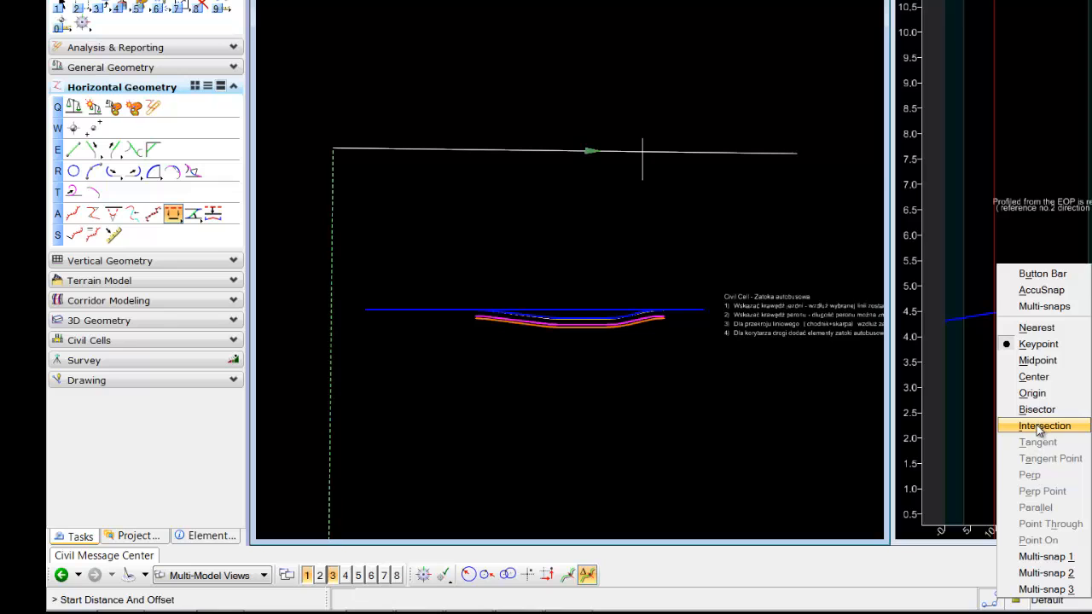
left_click(1042, 426)
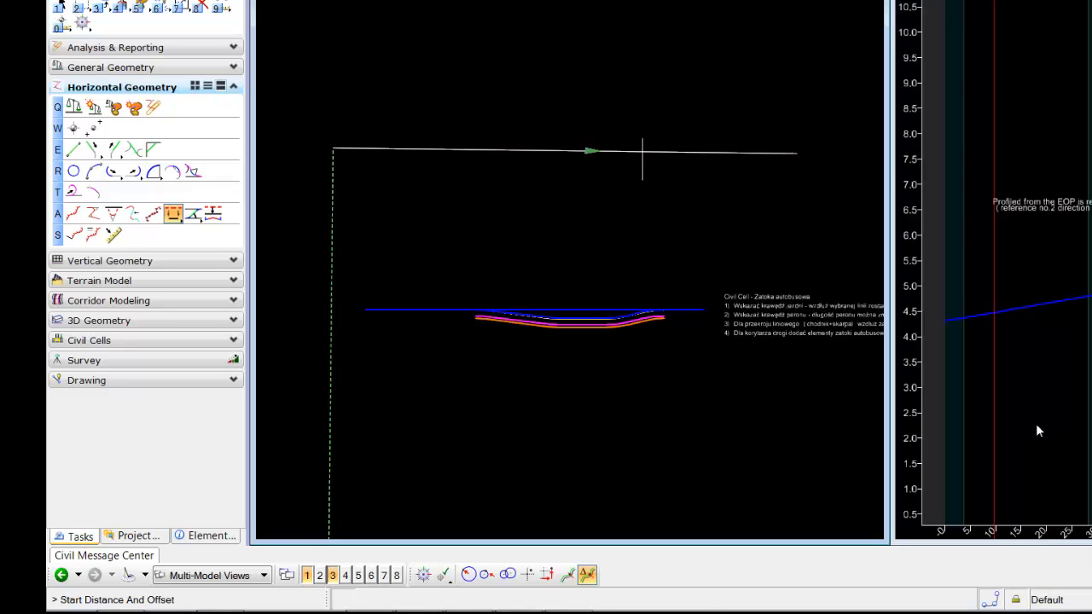
left_click(642, 152)
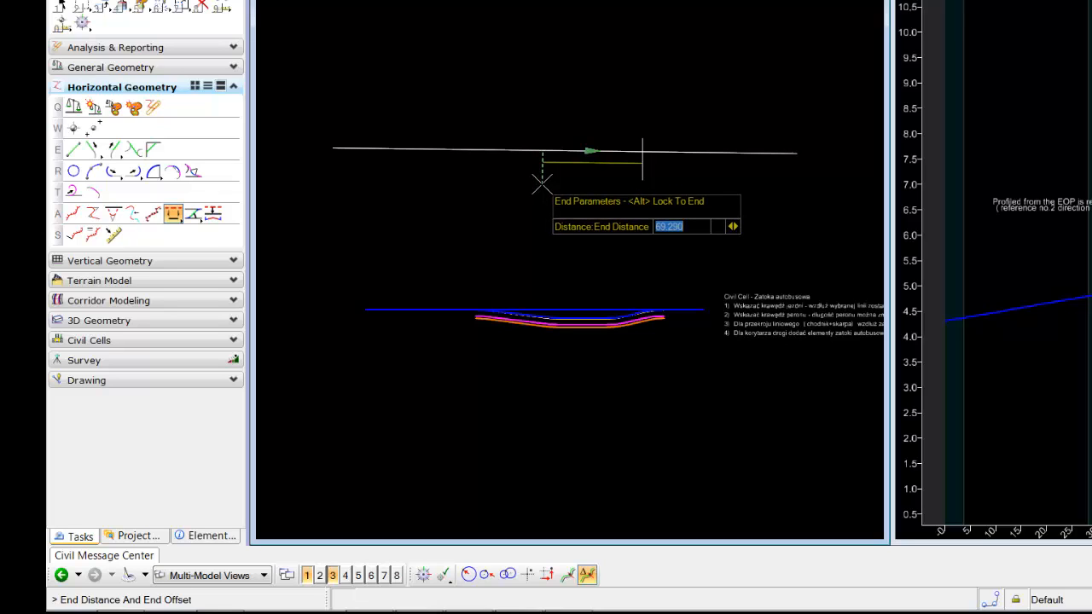
Set the partial offset's length to 25 and place it below the long line, running back from the crossing line.
left_click(543, 183)
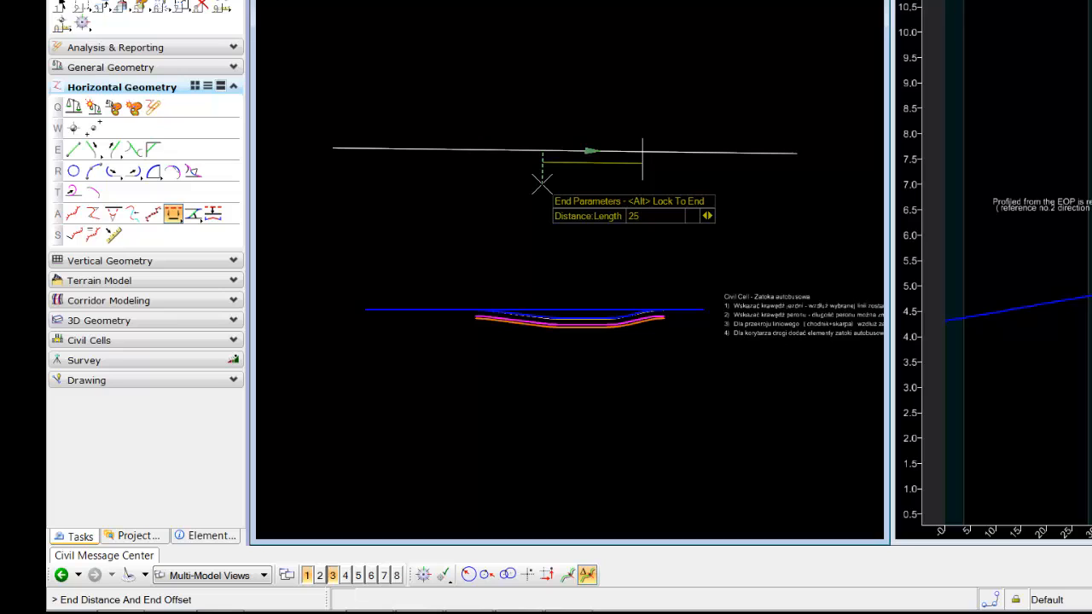
key("Return")
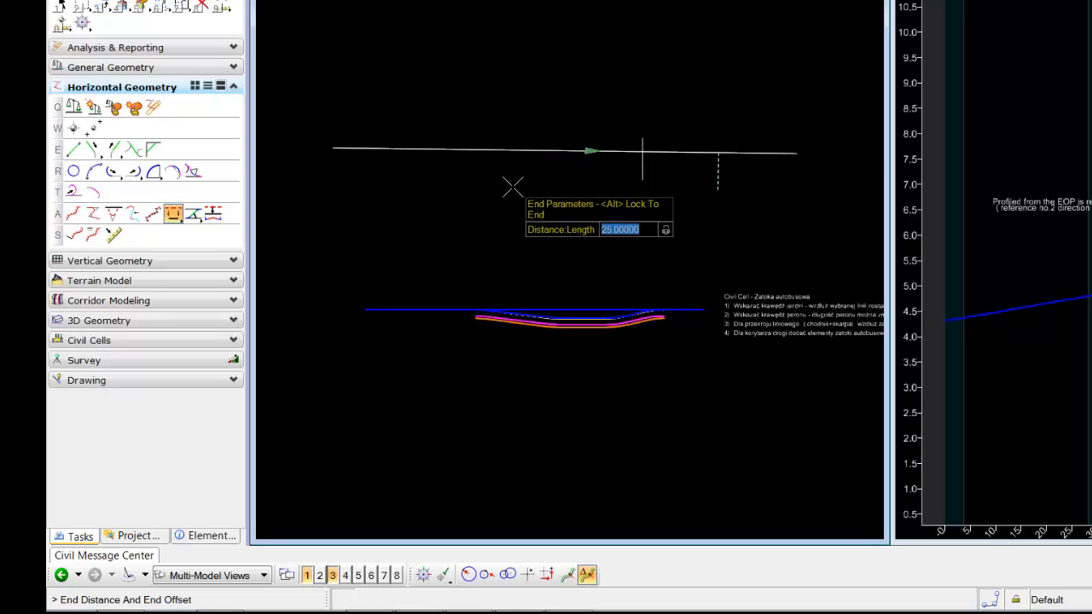
left_click(513, 186)
left_click(513, 186)
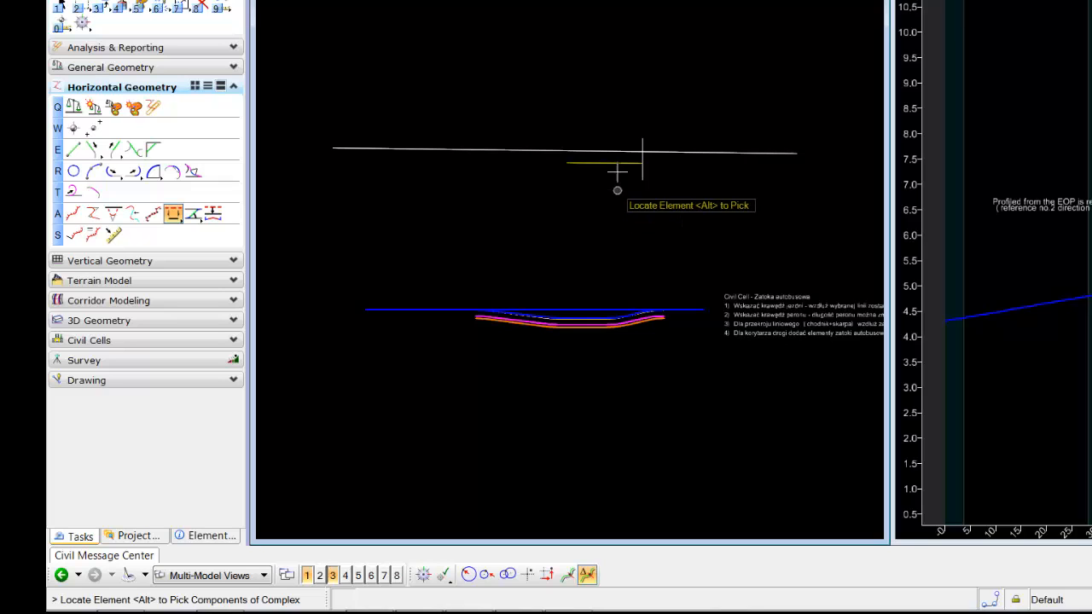
Draw a Reverse Curve By Angle from the free end of the yellow offset line to the long reference line, without trimming.
mouse_move(641, 152)
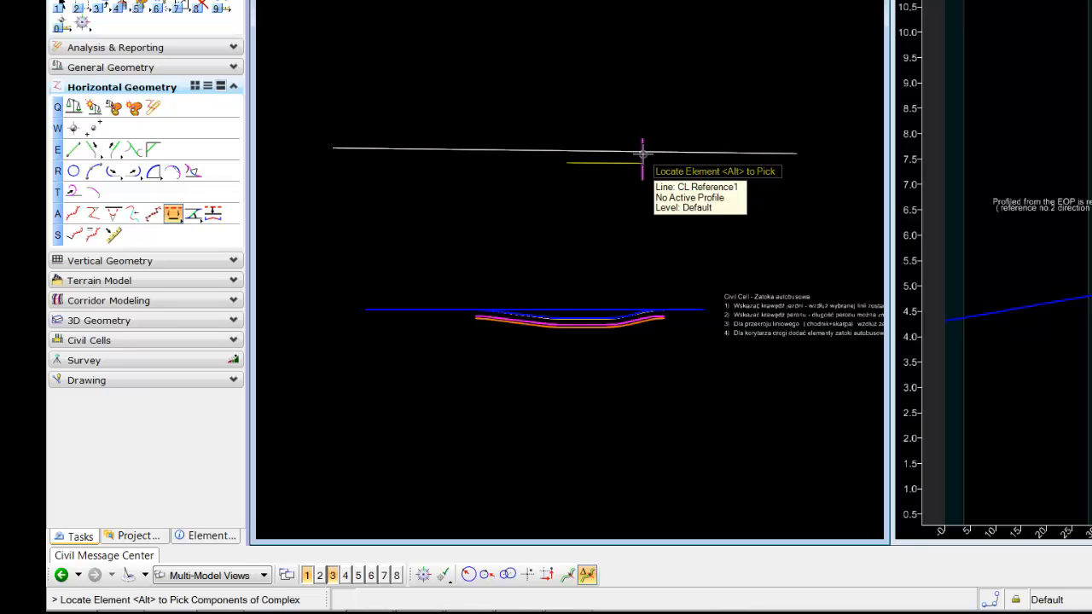
left_click(191, 216)
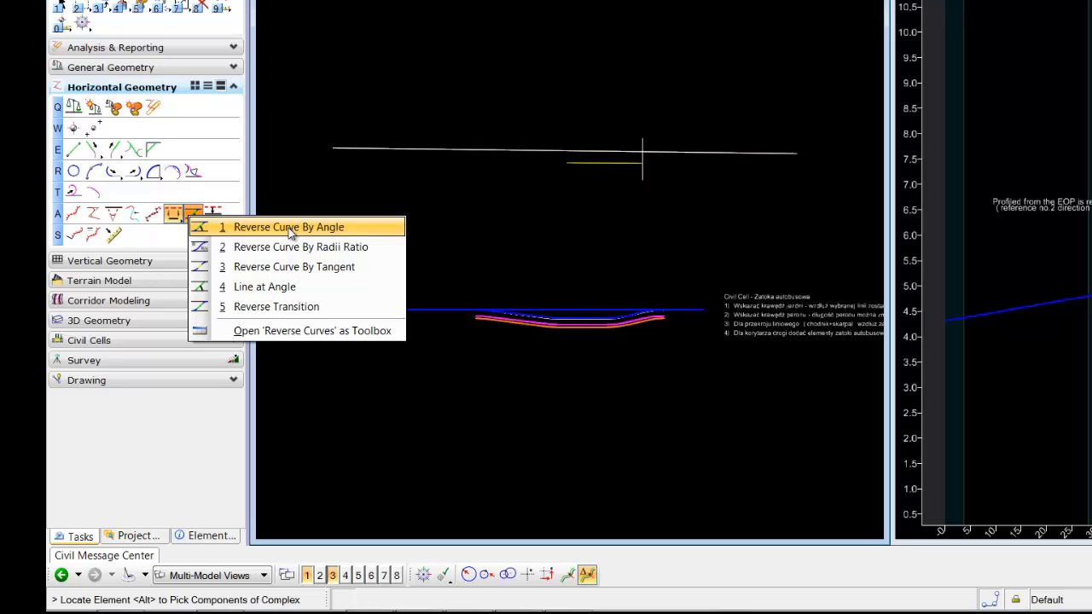
left_click(290, 227)
left_click(581, 162)
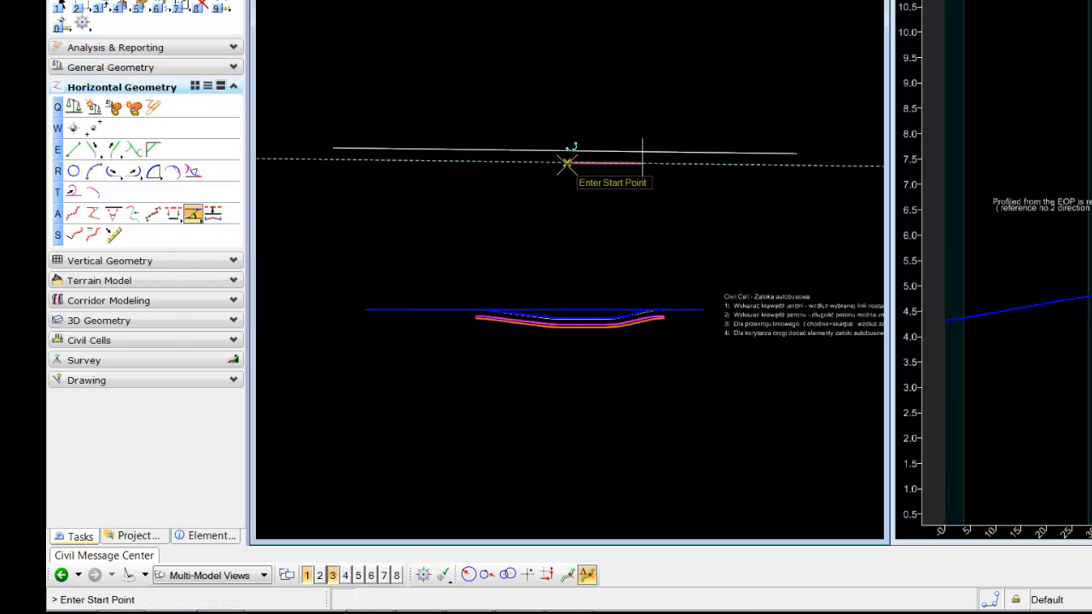
left_click(568, 162)
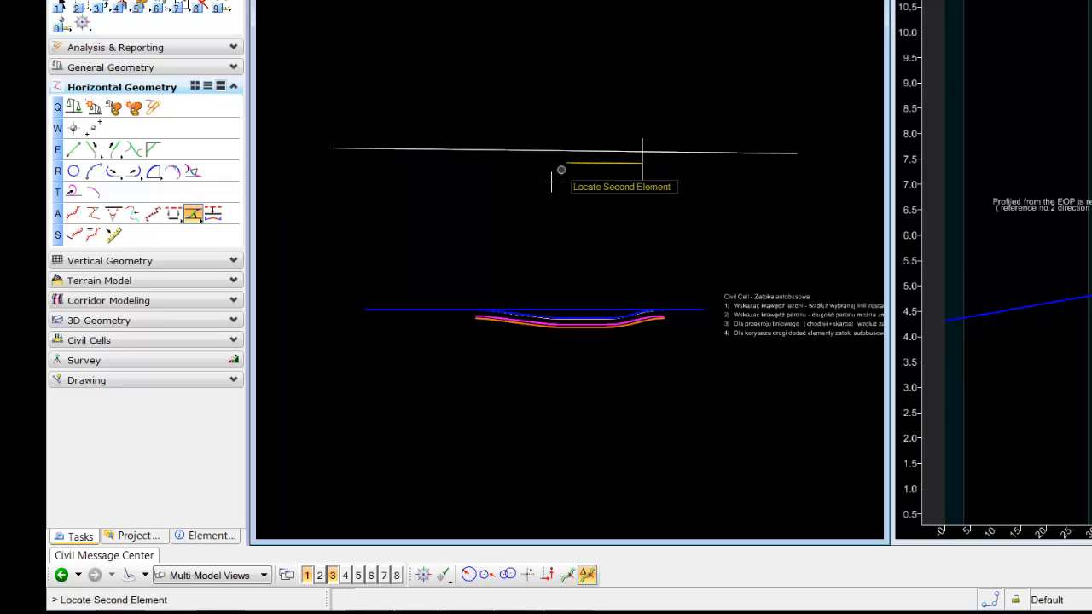
left_click(512, 151)
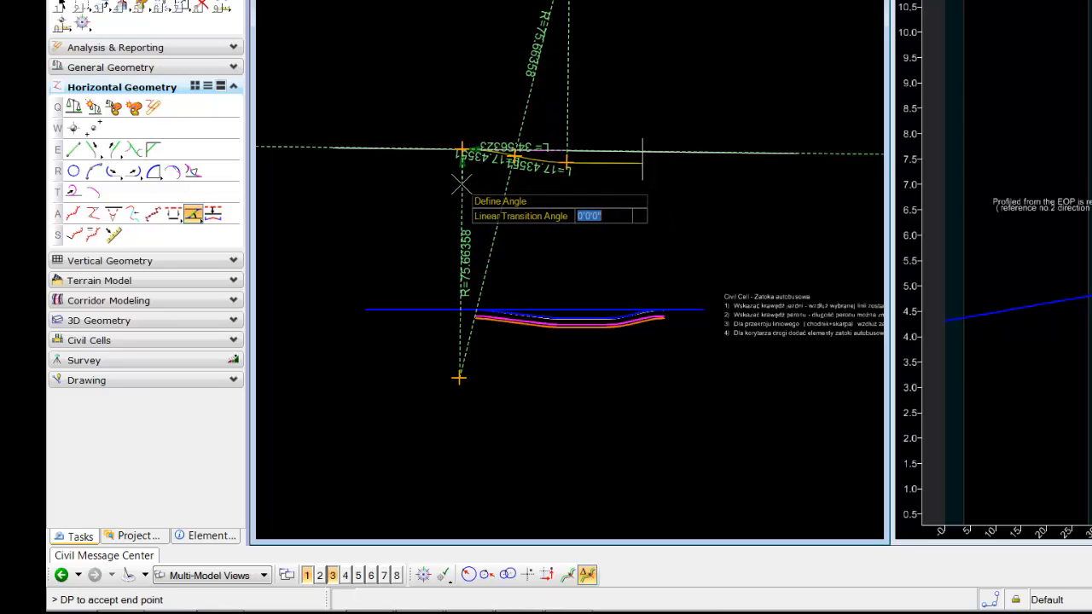
left_click(461, 184)
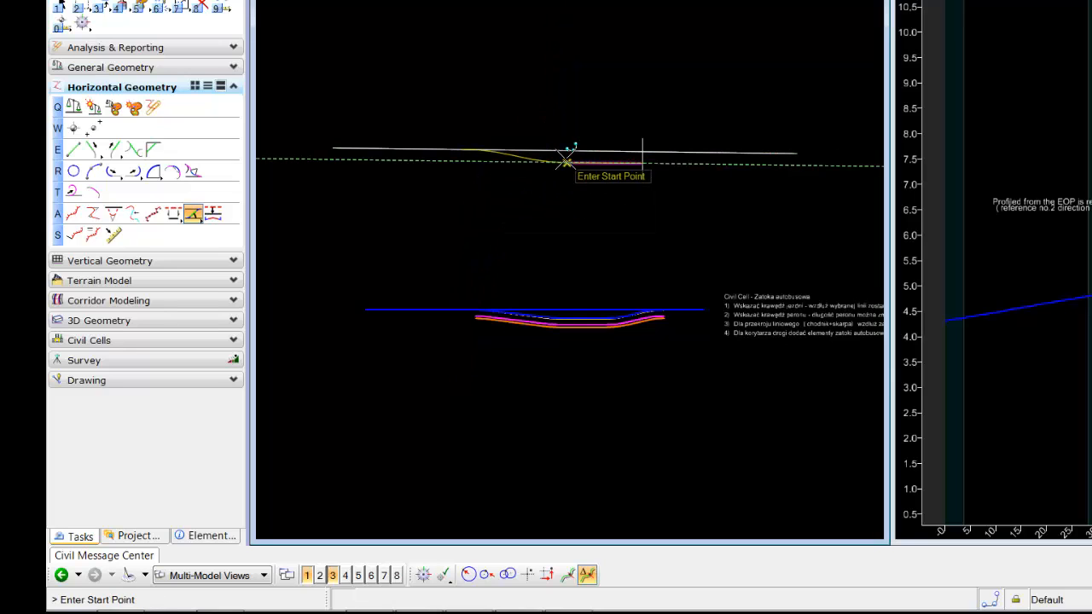
left_click(567, 160)
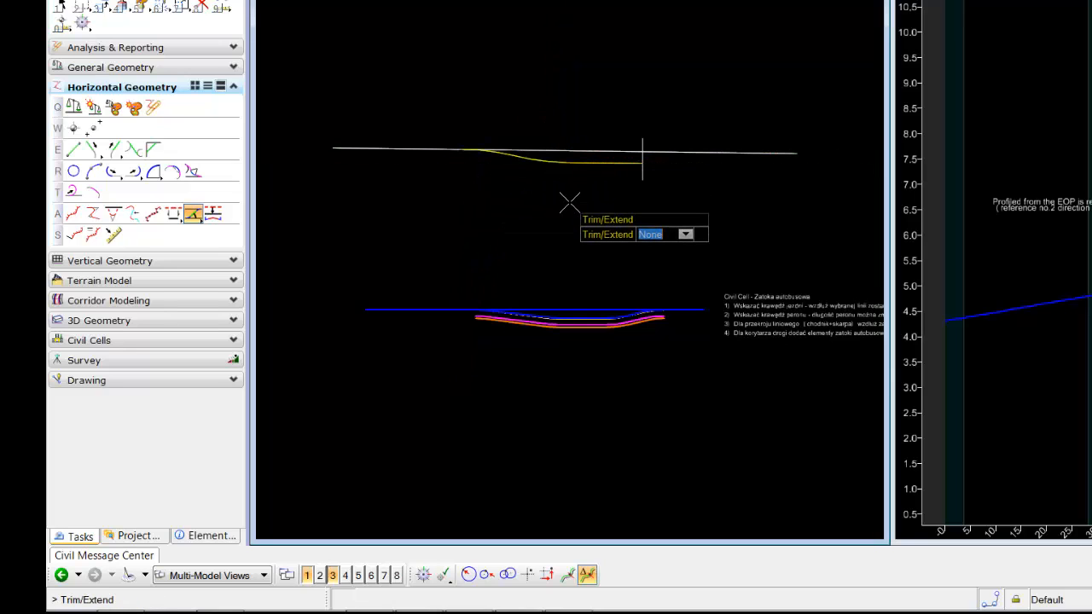
left_click(569, 203)
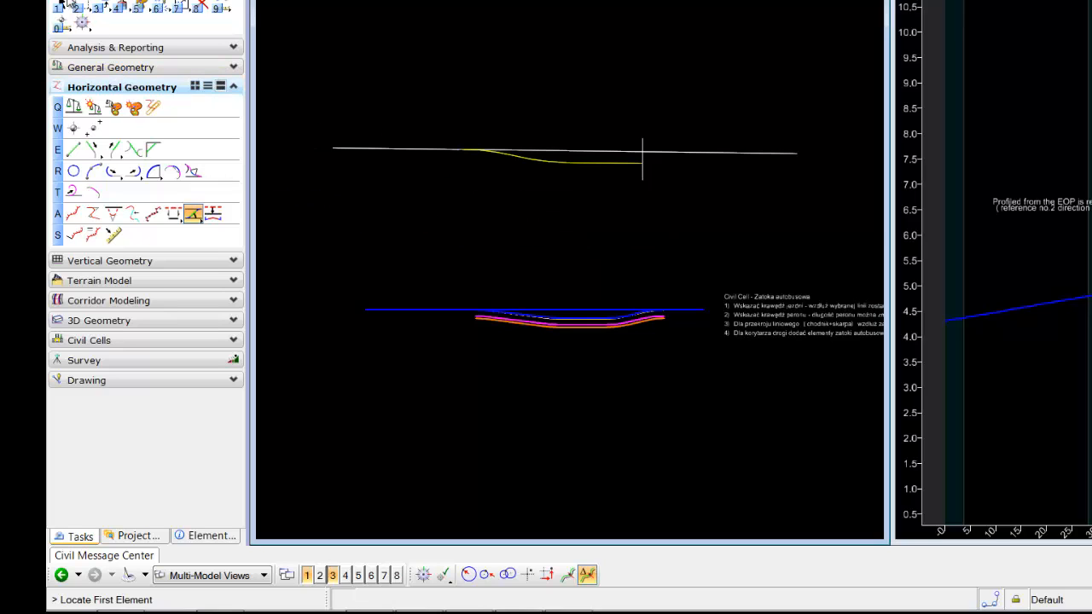
key("Escape")
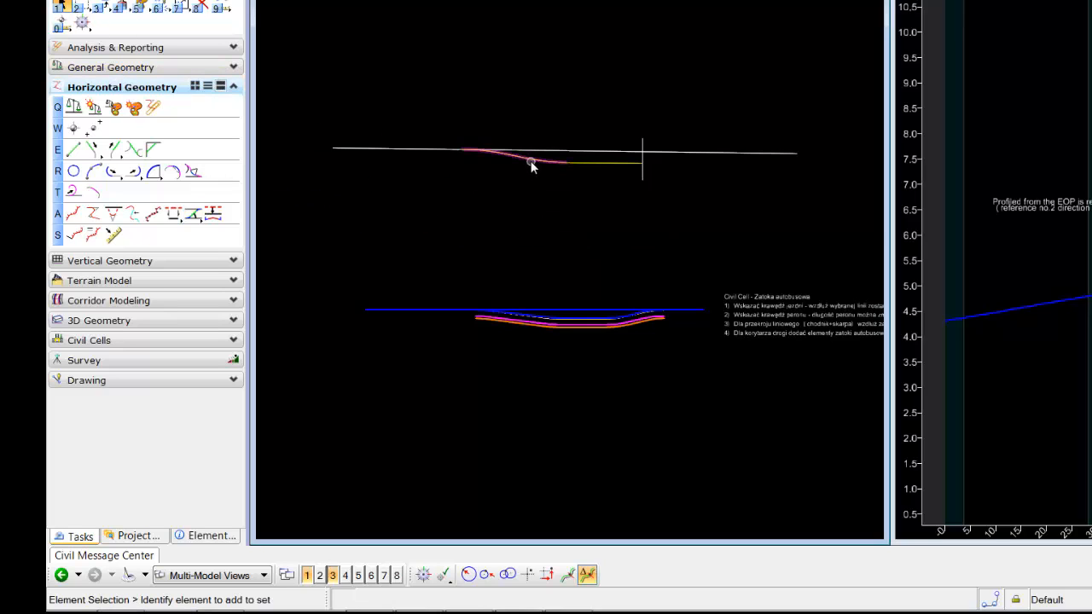
Set the overall length of the new reverse curve to 30.
left_click(530, 164)
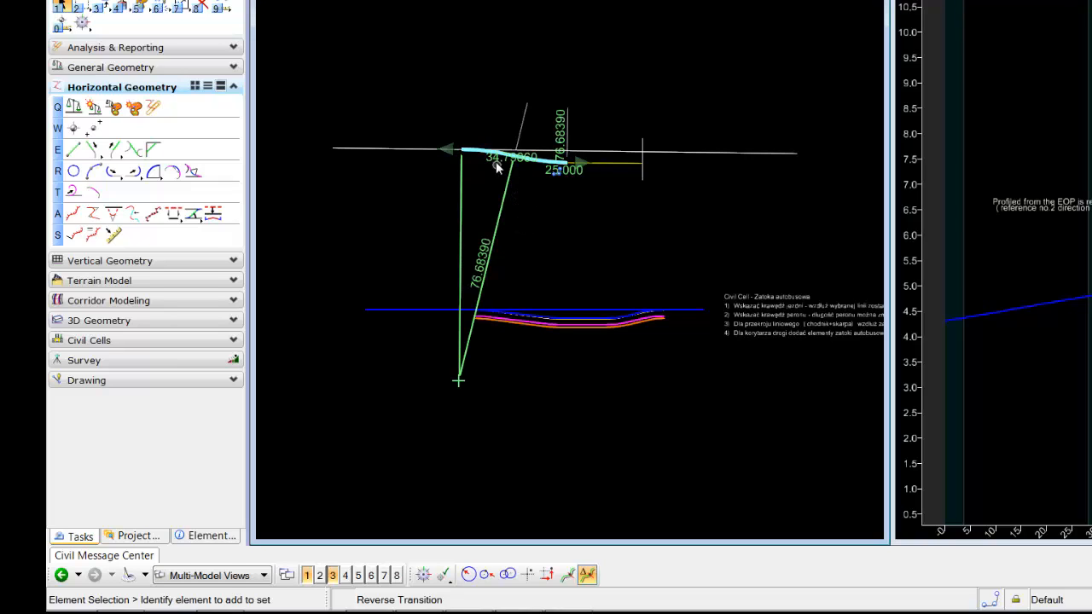
left_click(496, 164)
key("Return")
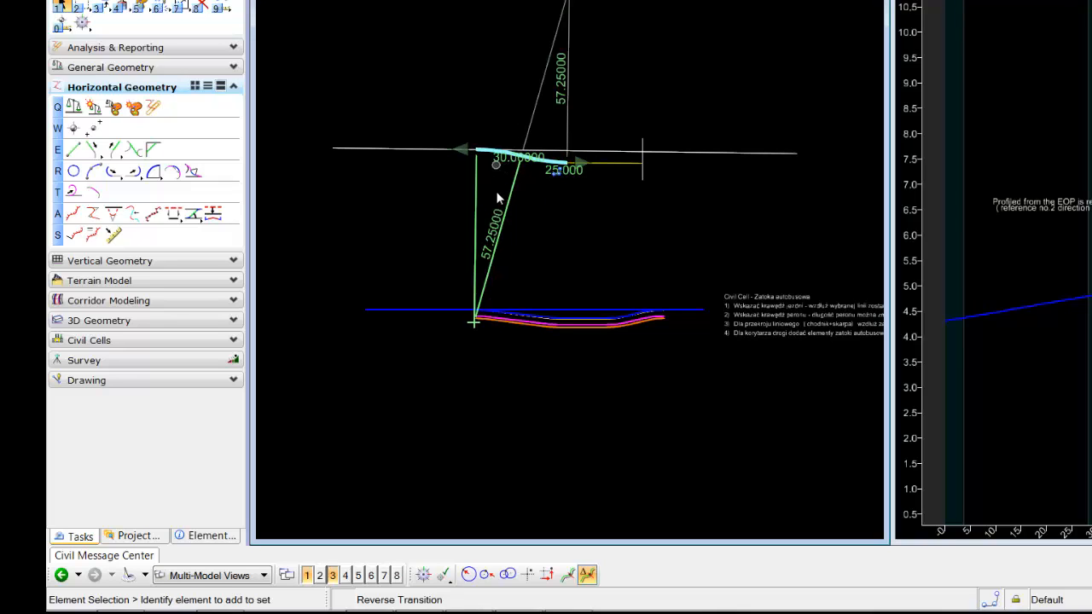
left_click(526, 188)
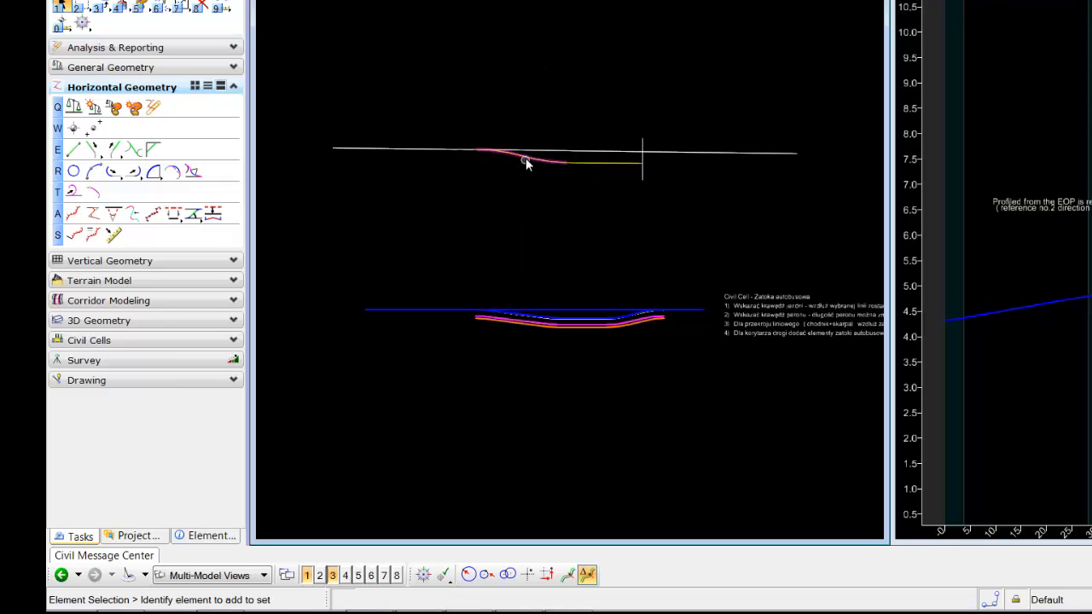
Draw a second reverse curve by angle from the offset line's end at the crossing line to the long reference line, without trimming.
left_click(193, 213)
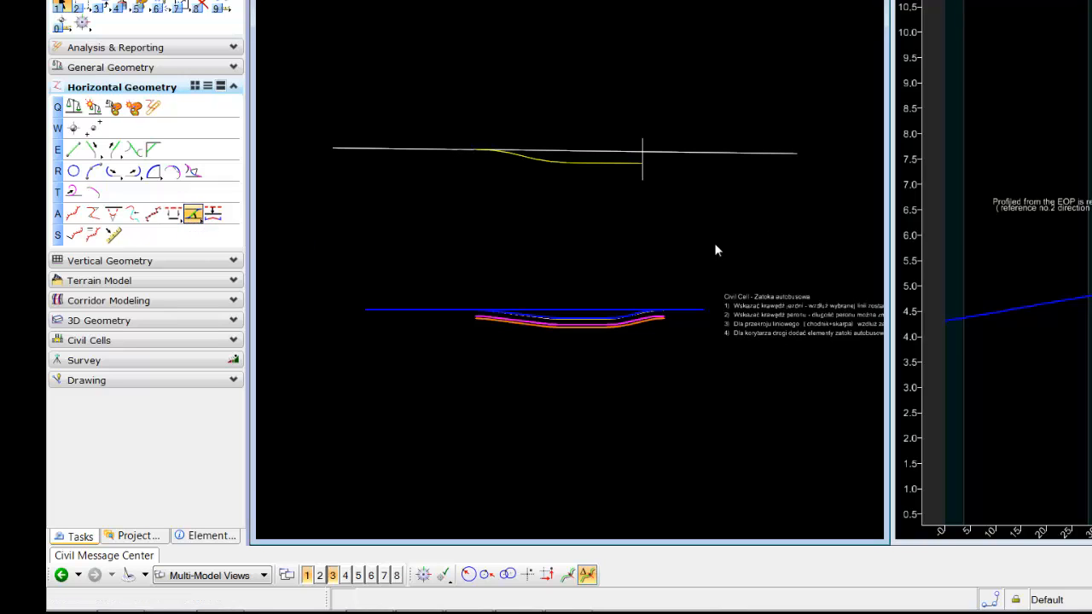
left_click(640, 161)
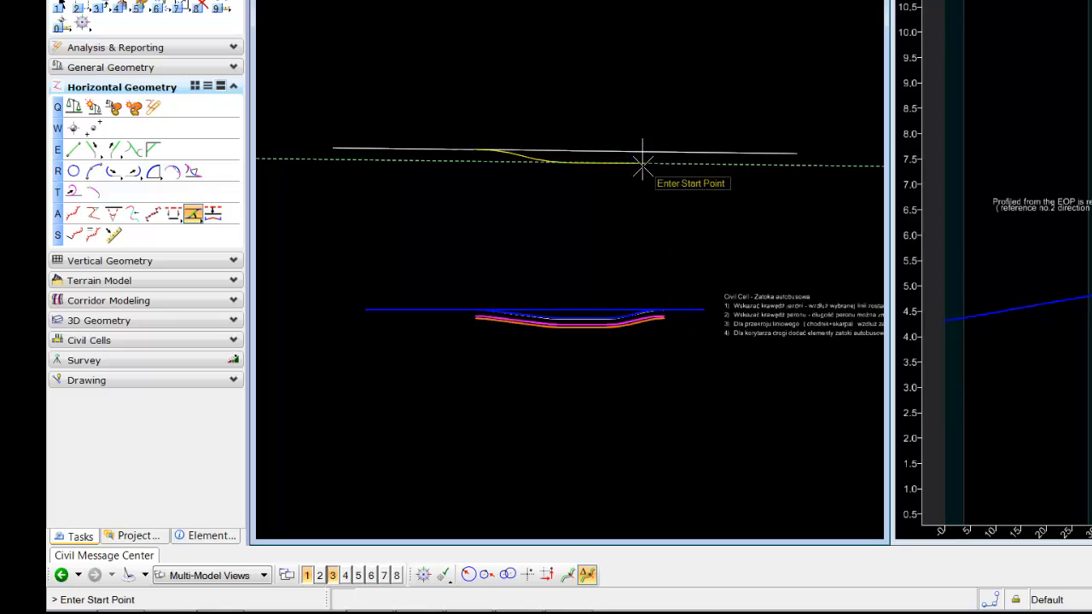
left_click(641, 161)
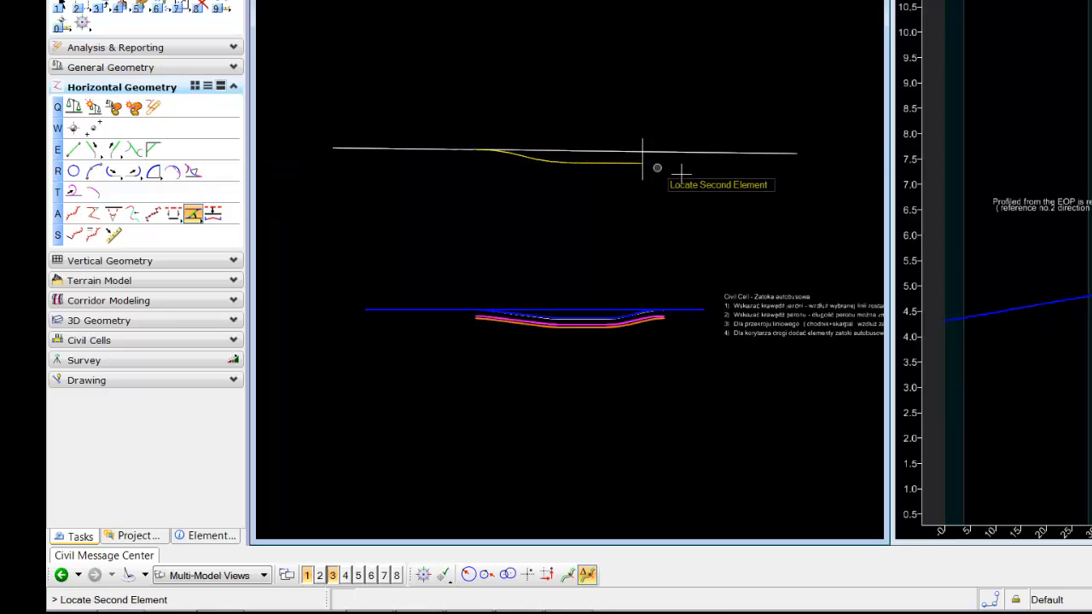
left_click(700, 154)
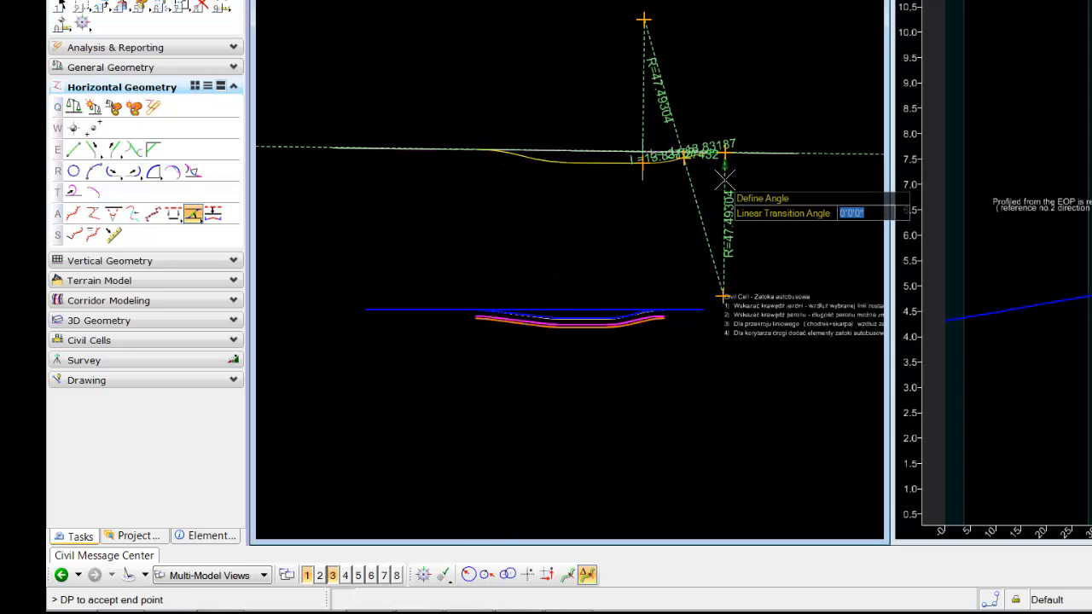
left_click(720, 182)
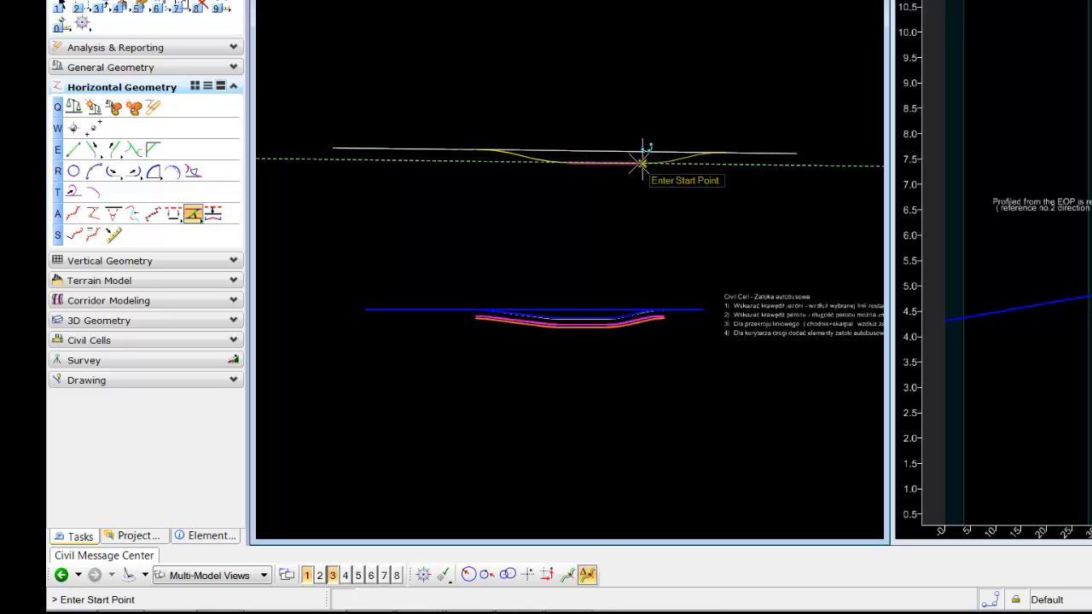
left_click(642, 162)
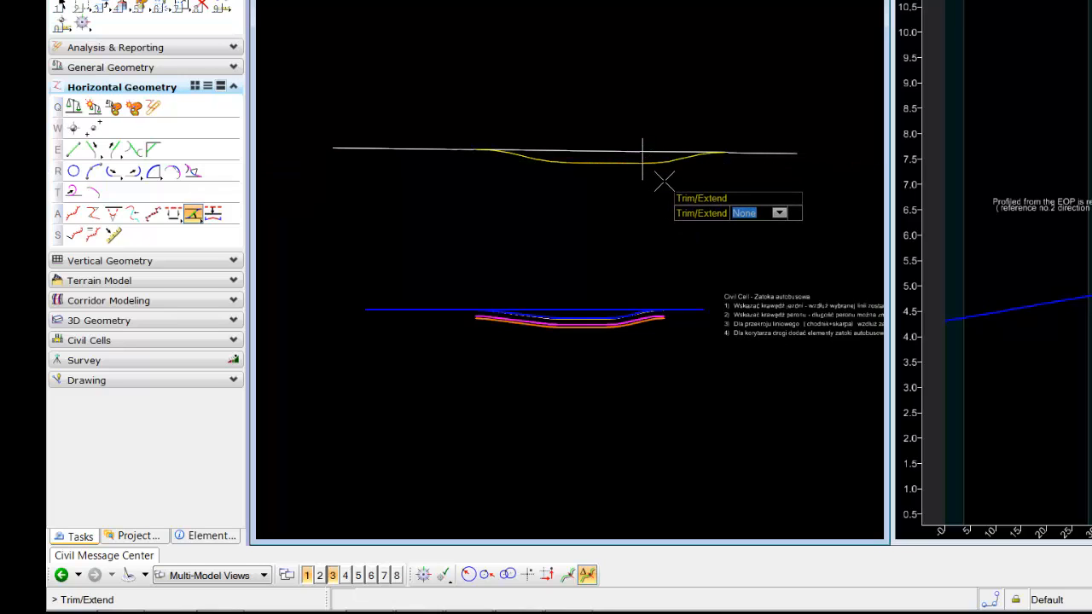
left_click(663, 179)
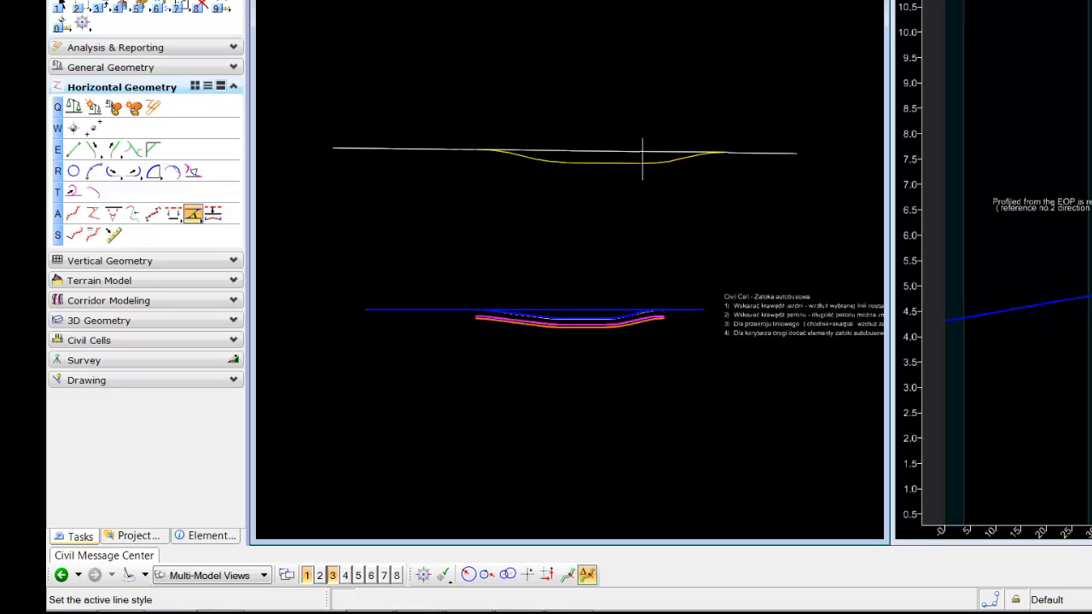
Set the active line style to dashed and choose the active line weight.
left_click(351, 1)
left_click(352, 1)
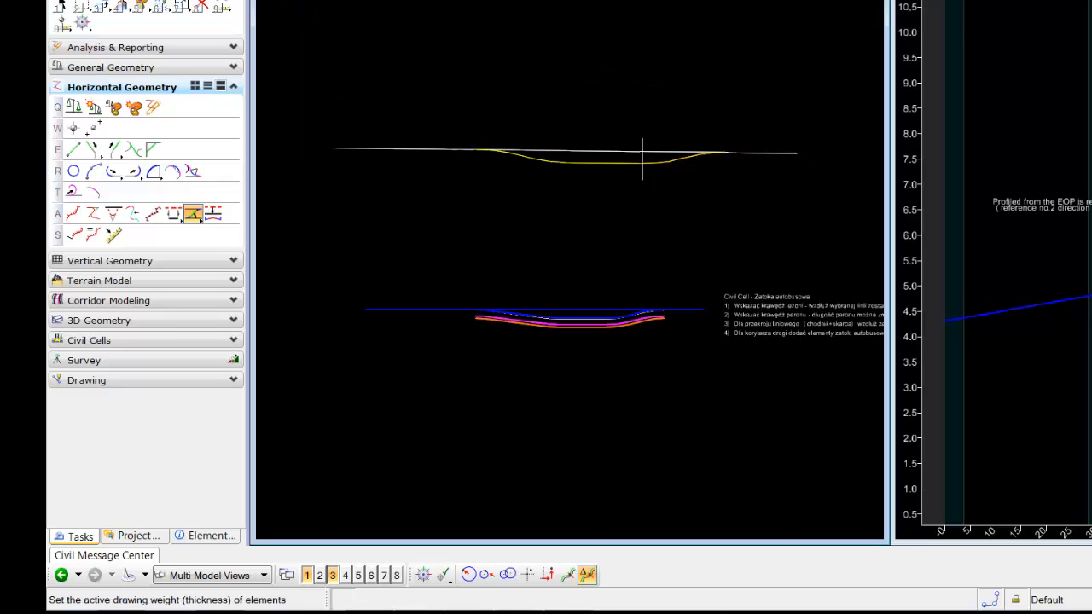
left_click(363, 1)
Create a partial offset of the long reference line at offset 0, spanning between the outer ends of the two reverse curves.
left_click(175, 214)
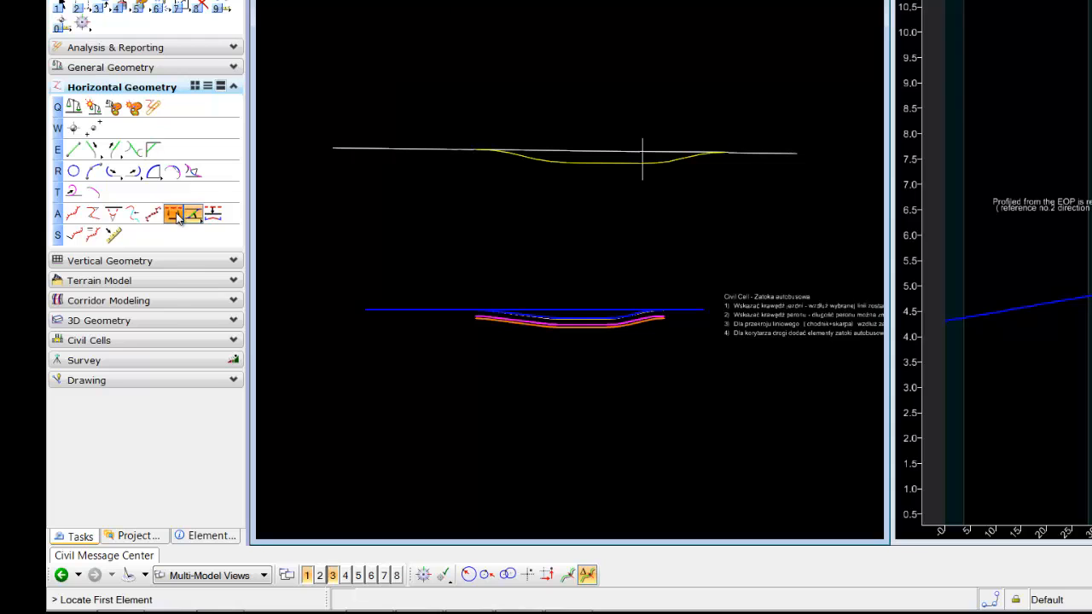
left_click(239, 244)
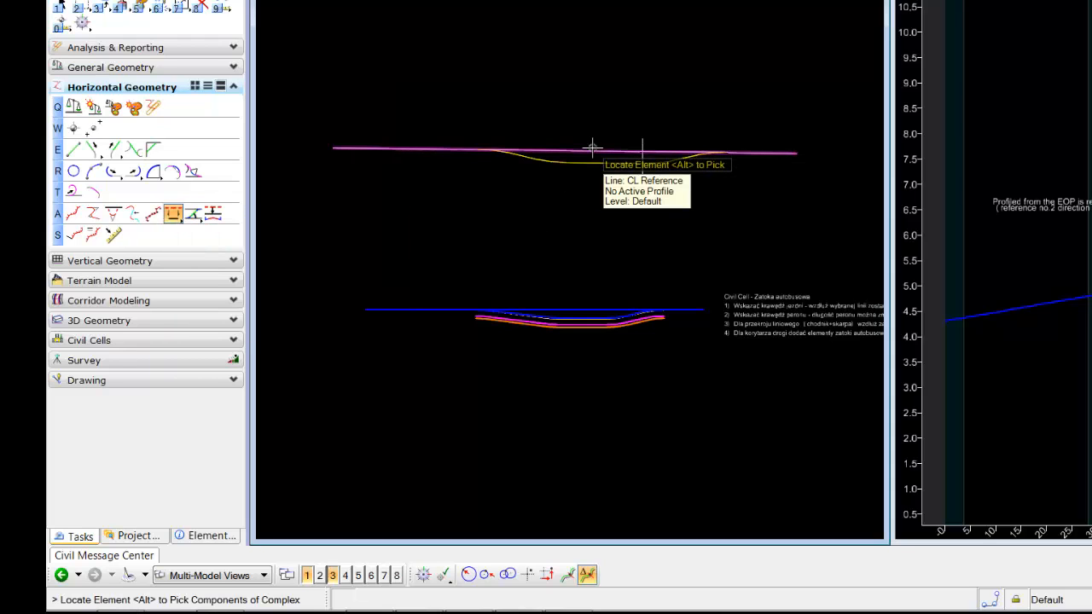
left_click(592, 147)
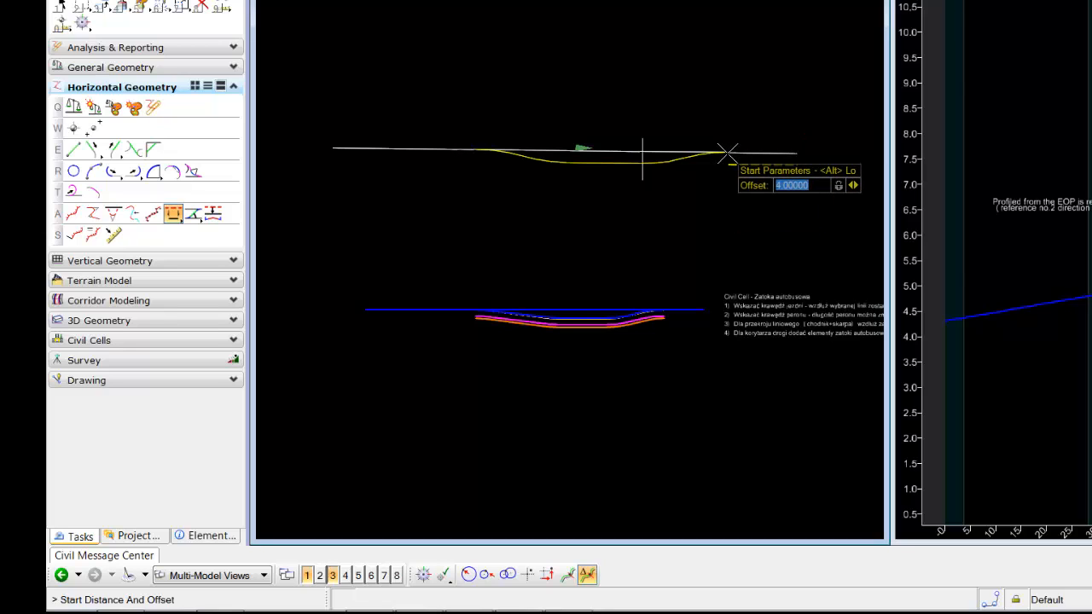
type("0")
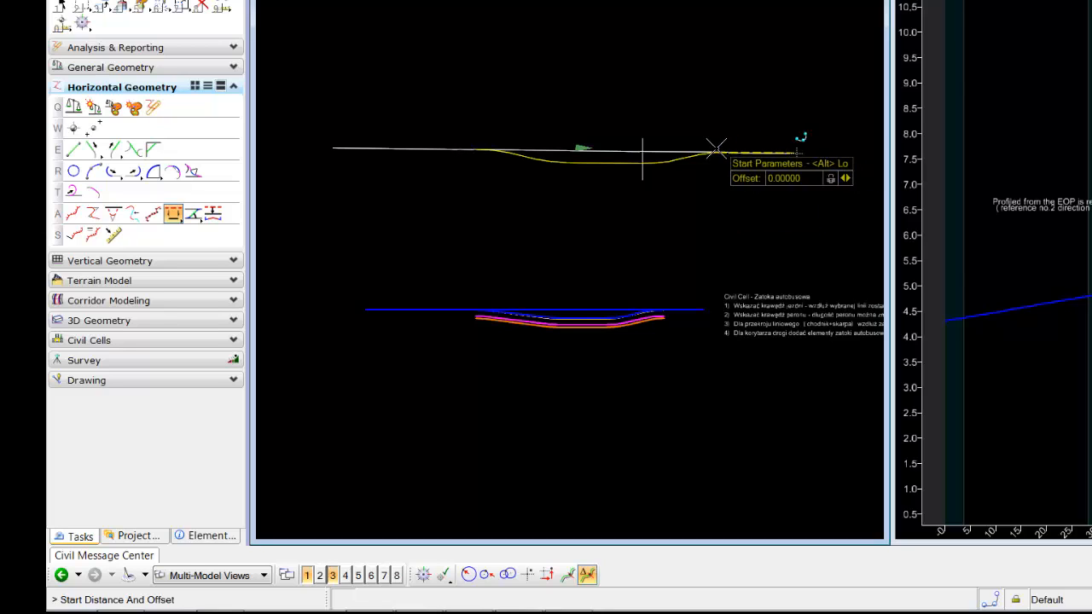
key("Return")
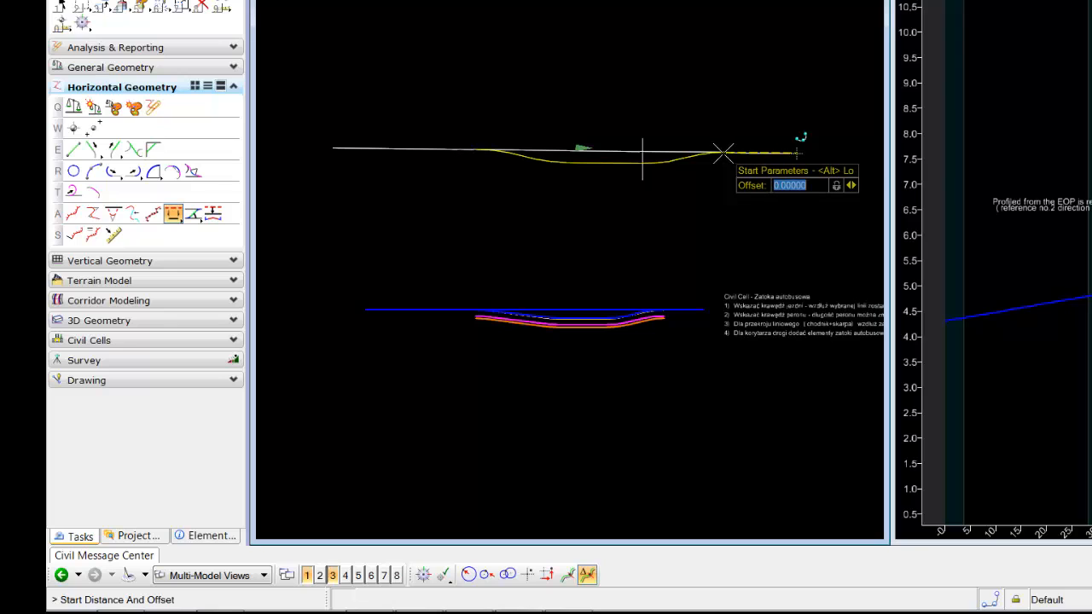
scroll(726, 153, "up", 2)
left_click(845, 230)
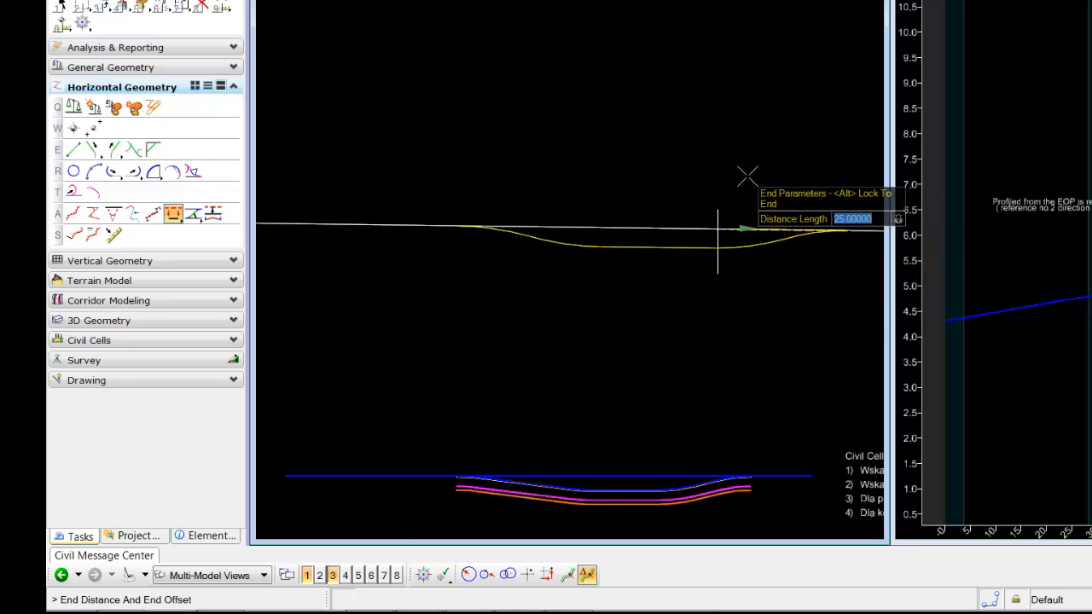
key("Right")
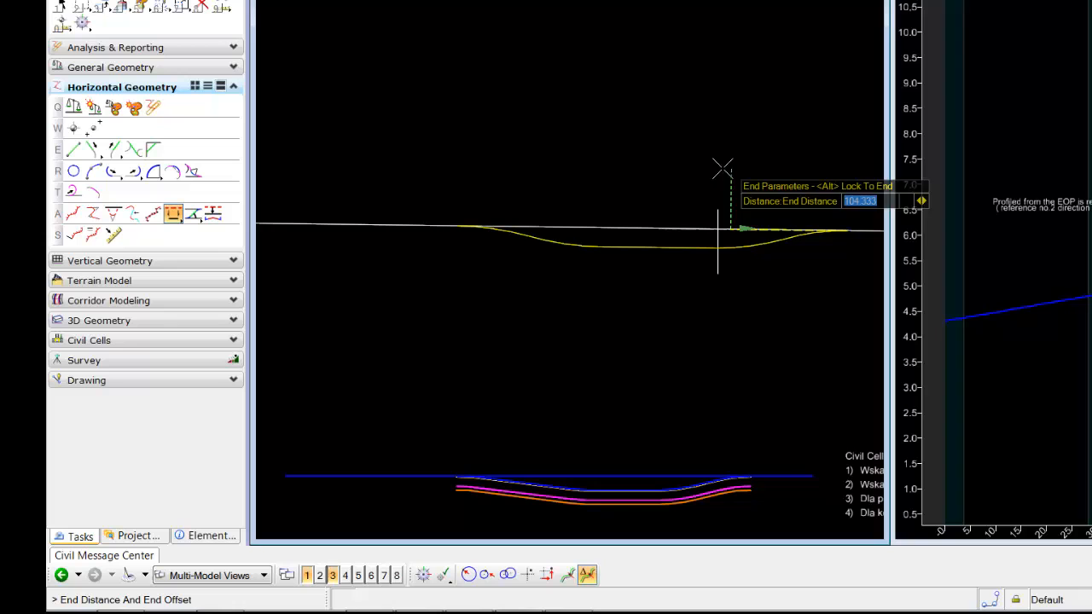
left_click(465, 241)
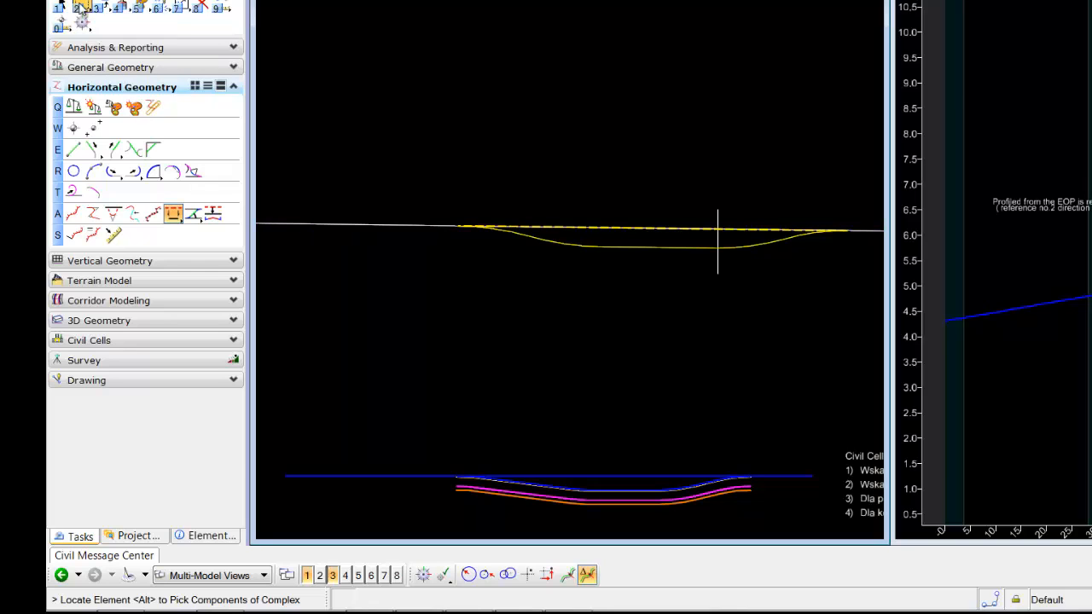
Assign a constant-elevation profile to the long reference line.
middle_click_drag(558, 298, 524, 270)
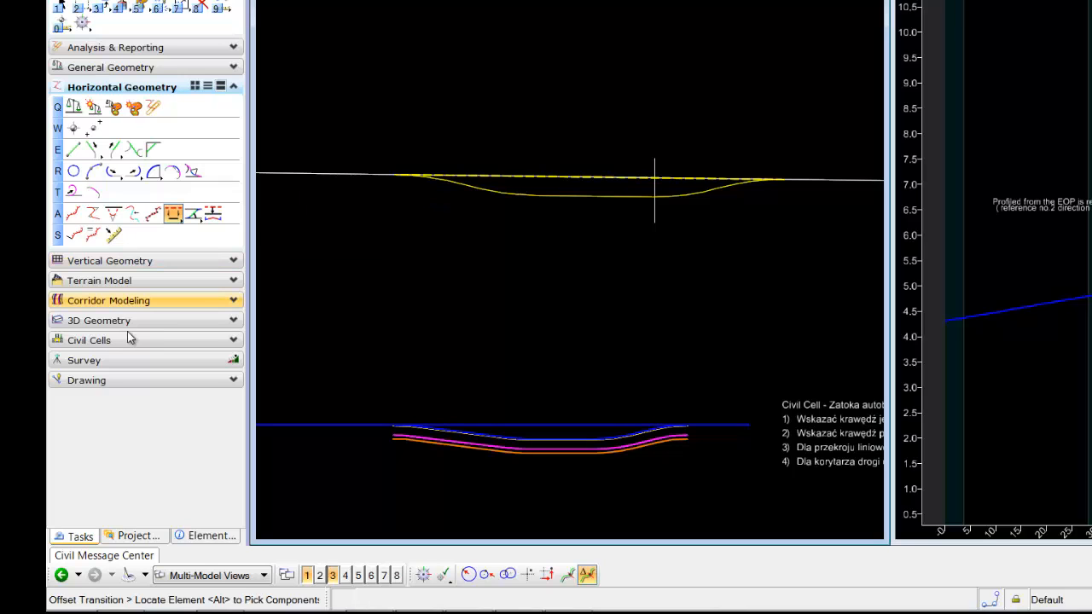
left_click(121, 264)
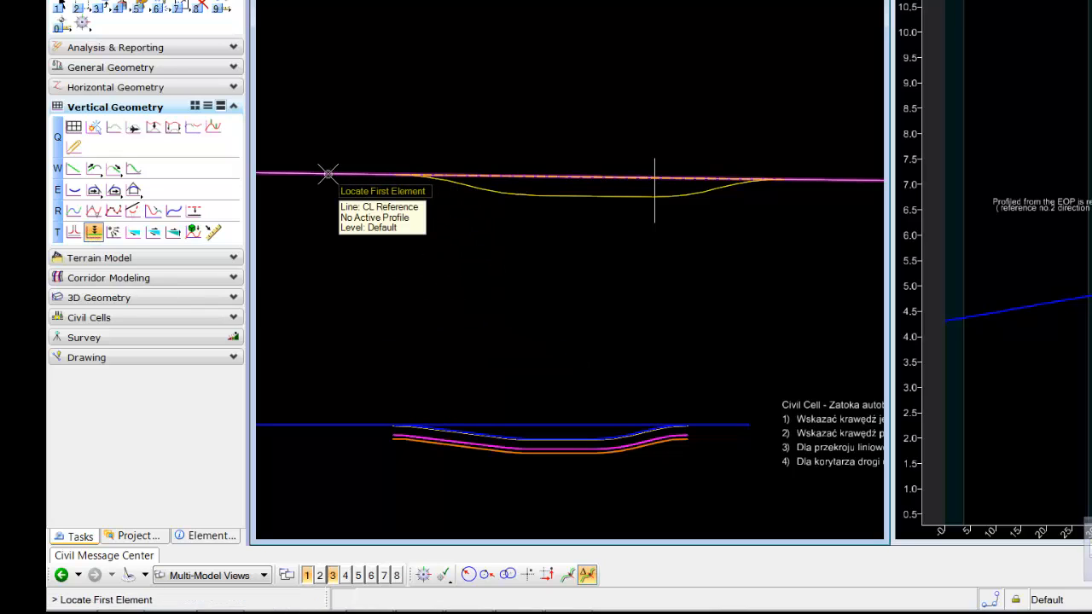
left_click(328, 173)
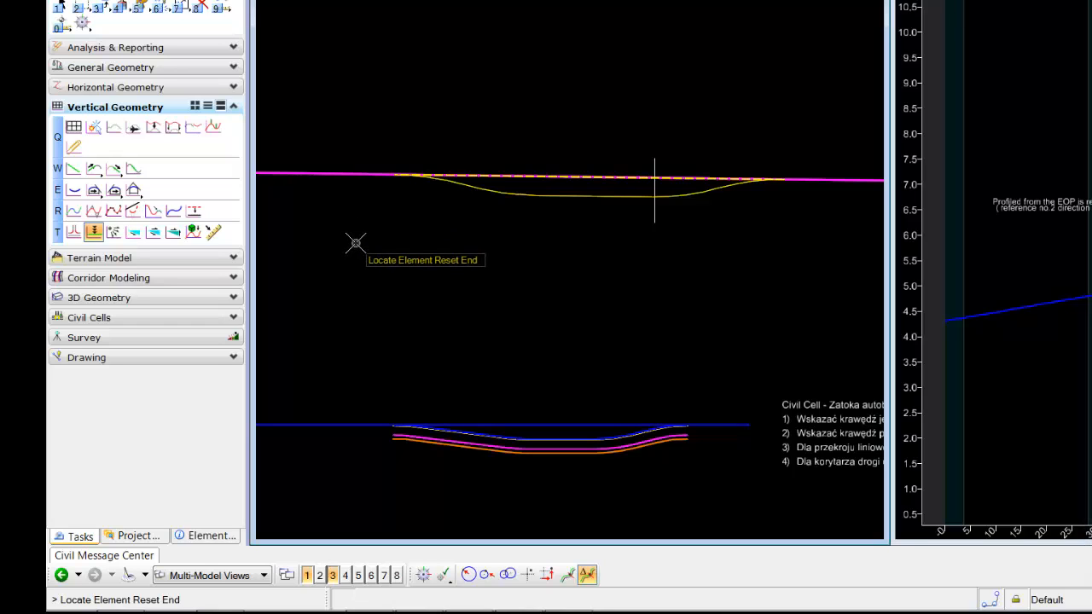
right_click(373, 245)
left_click(372, 245)
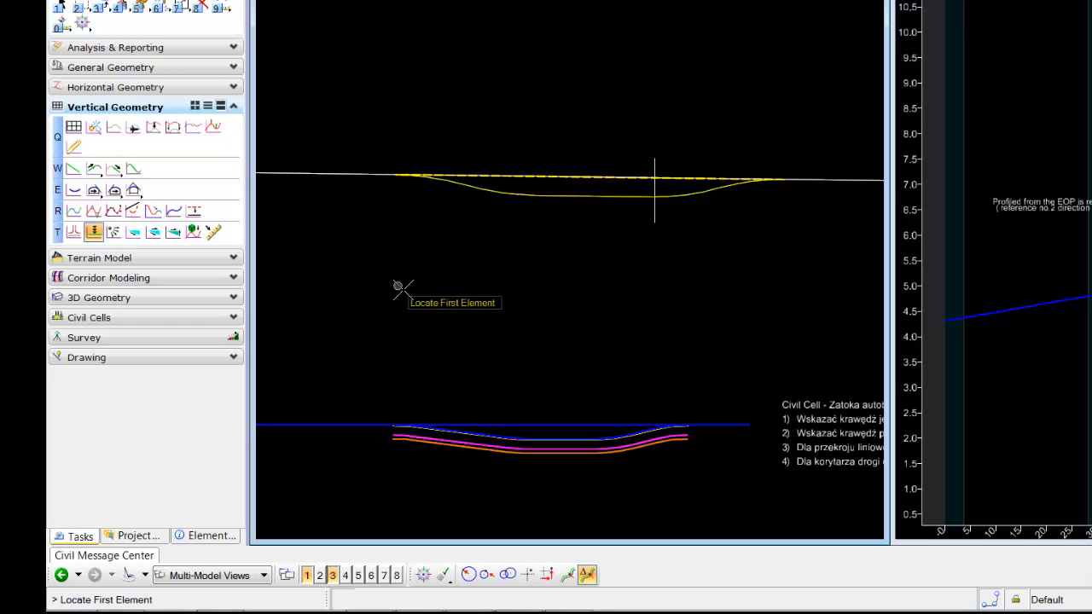
Profile the dashed partial offset line by a 0% slope from the long reference line, applied to all points.
left_click(529, 175)
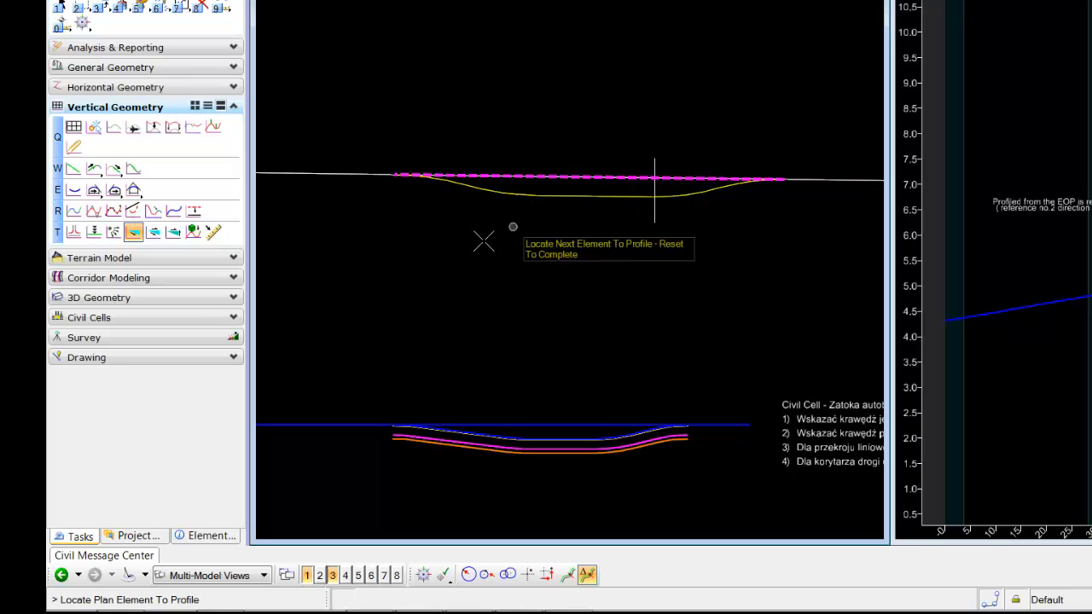
right_click(378, 234)
left_click(329, 176)
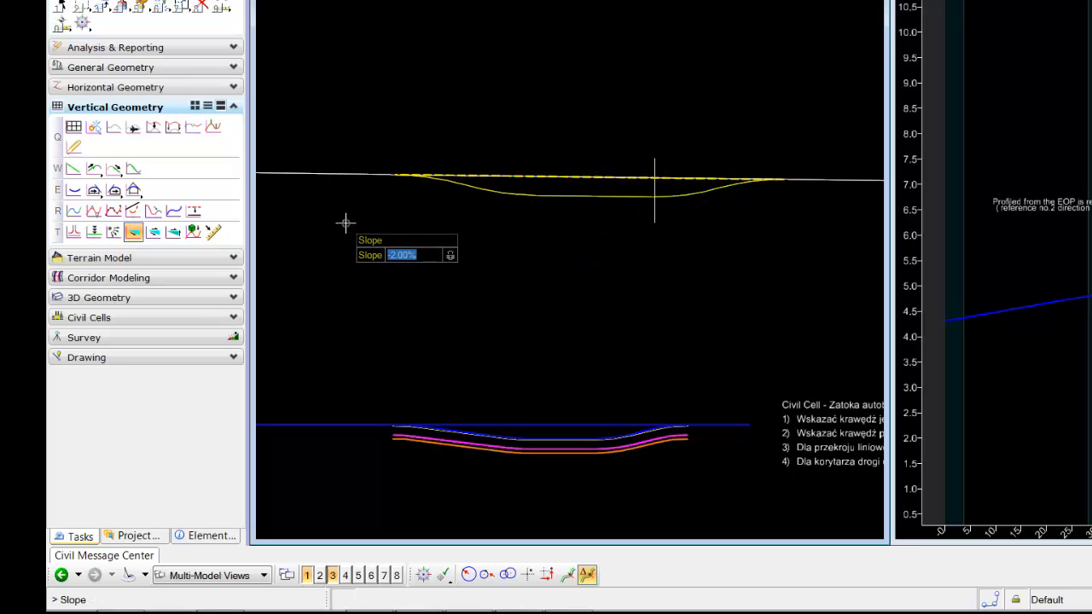
type("3")
key("Return")
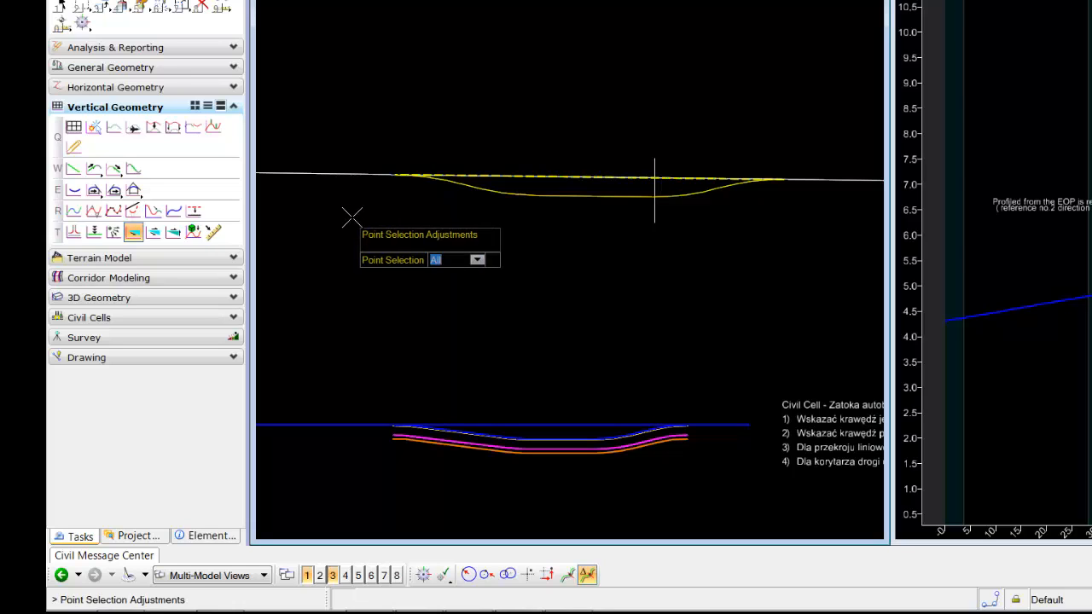
key("Return")
key("Return")
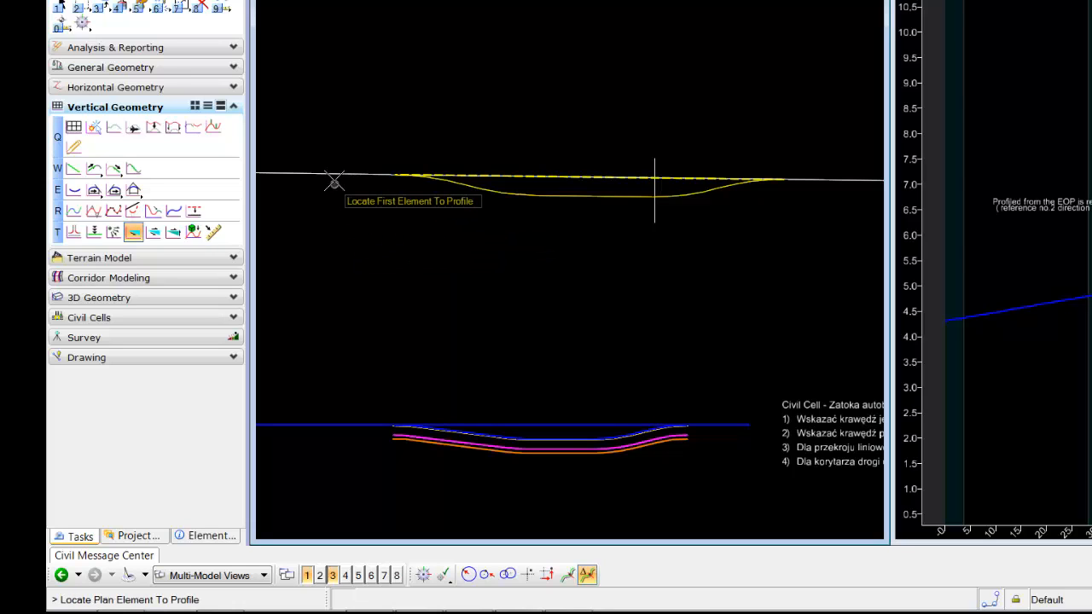
Profile both reverse curves and the straight offset line between them at a -2% slope from the long reference line.
left_click(484, 190)
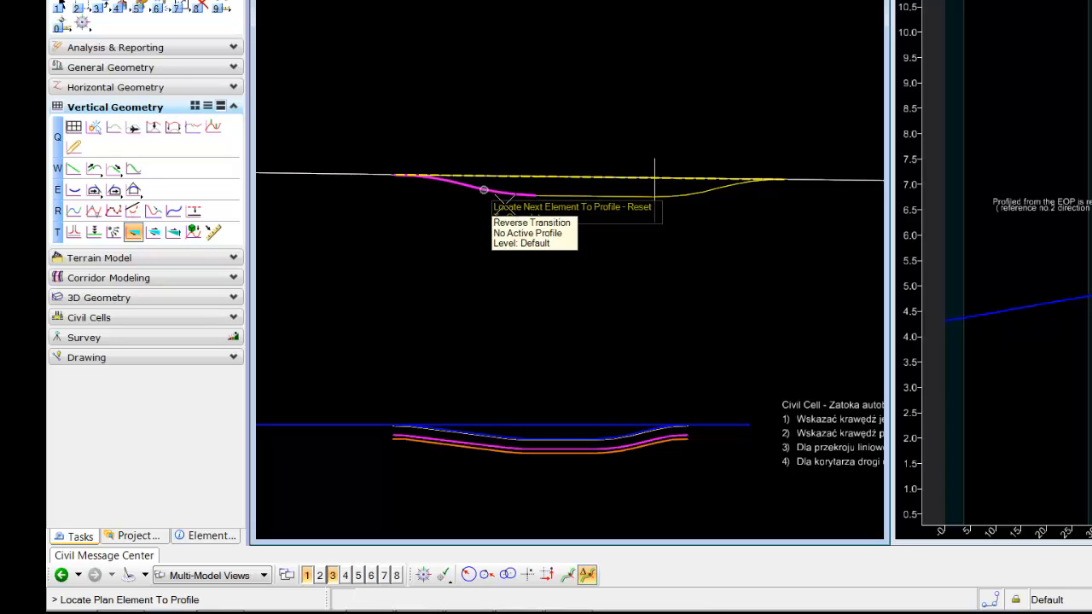
left_click(560, 197)
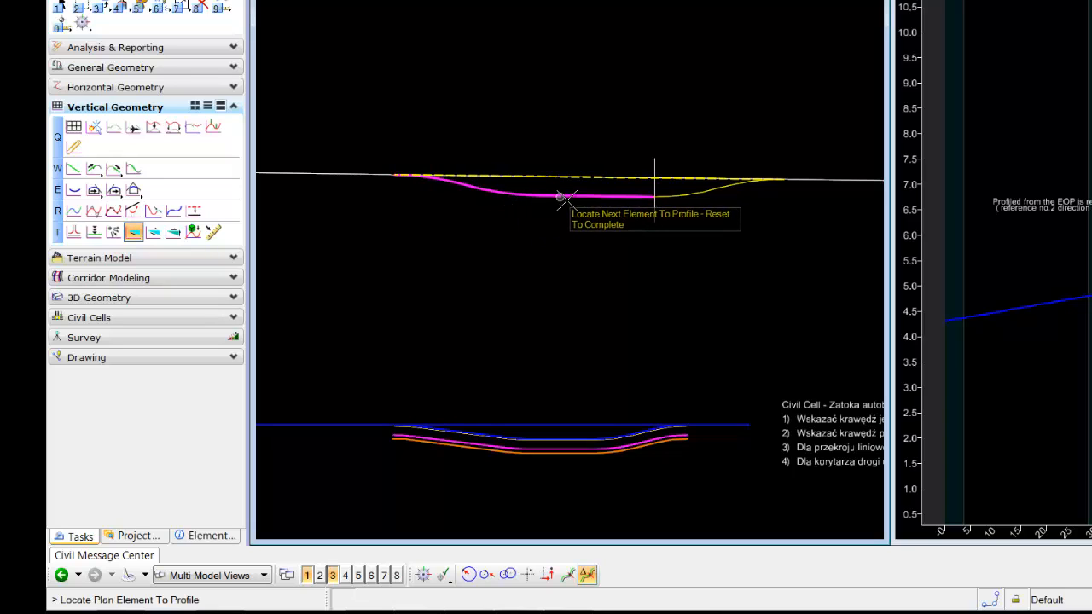
left_click(673, 198)
right_click(493, 262)
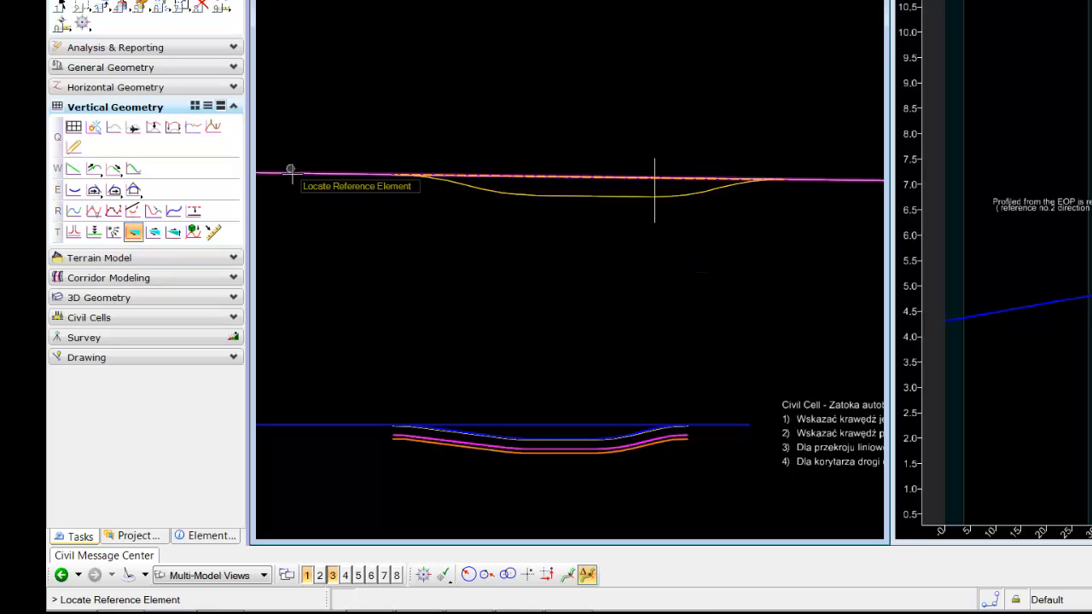
left_click(293, 173)
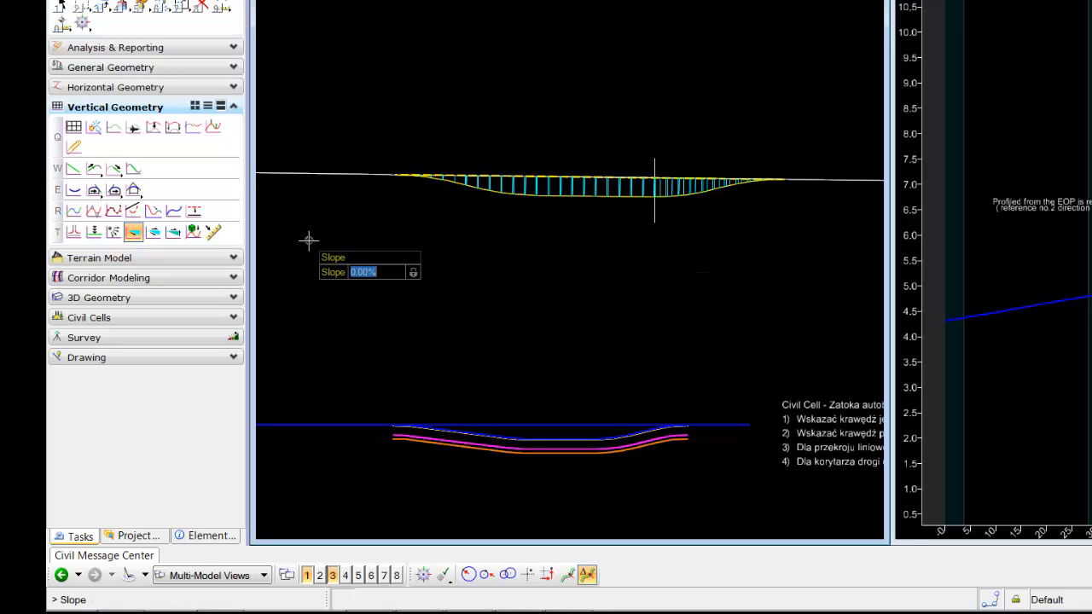
type("-2")
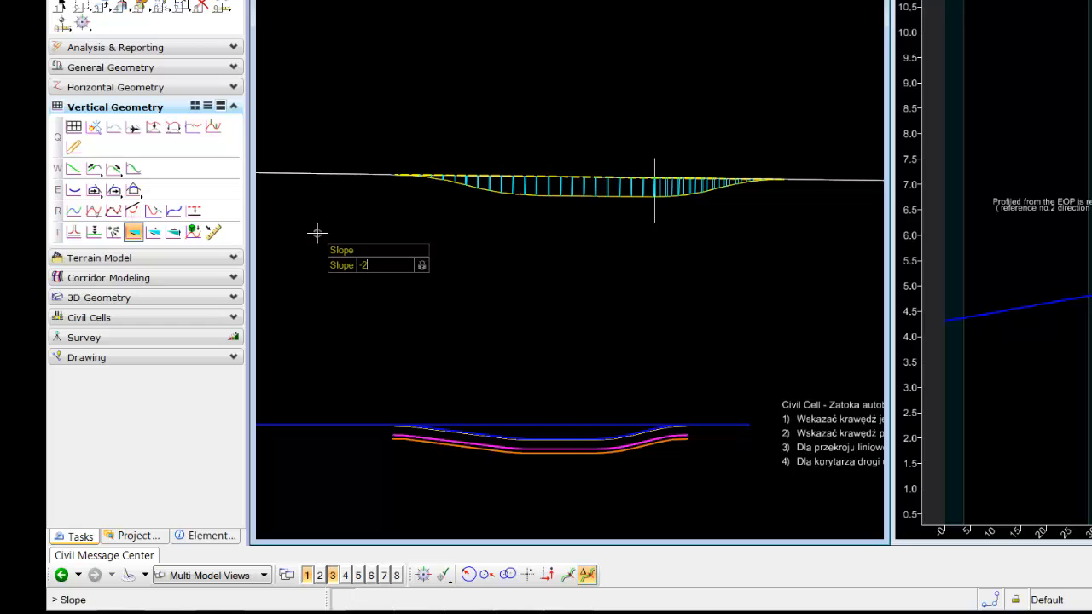
left_click(316, 234)
left_click(317, 234)
left_click(317, 234)
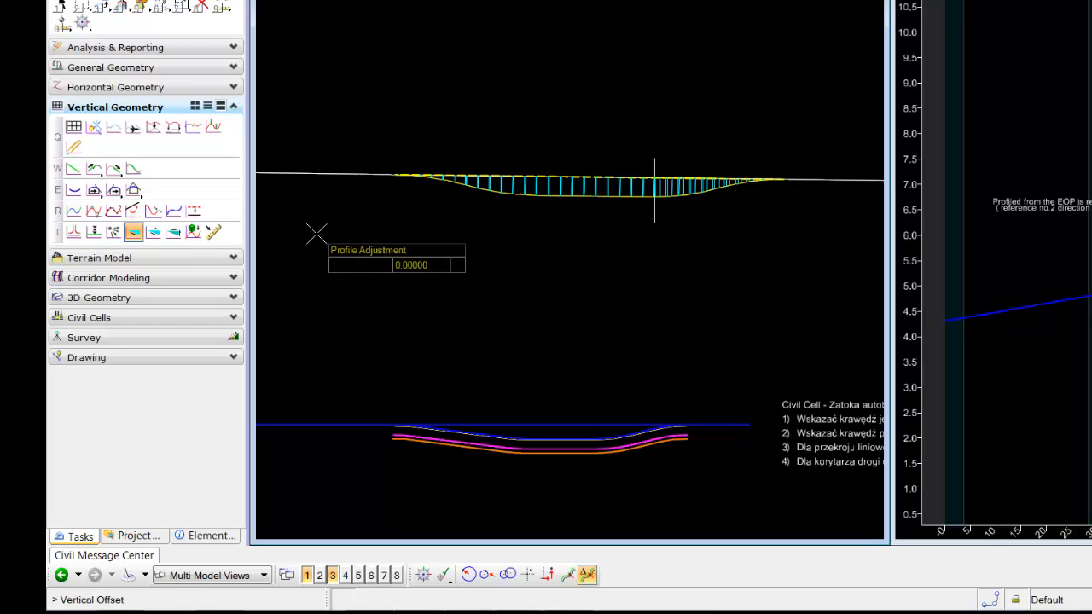
left_click(316, 234)
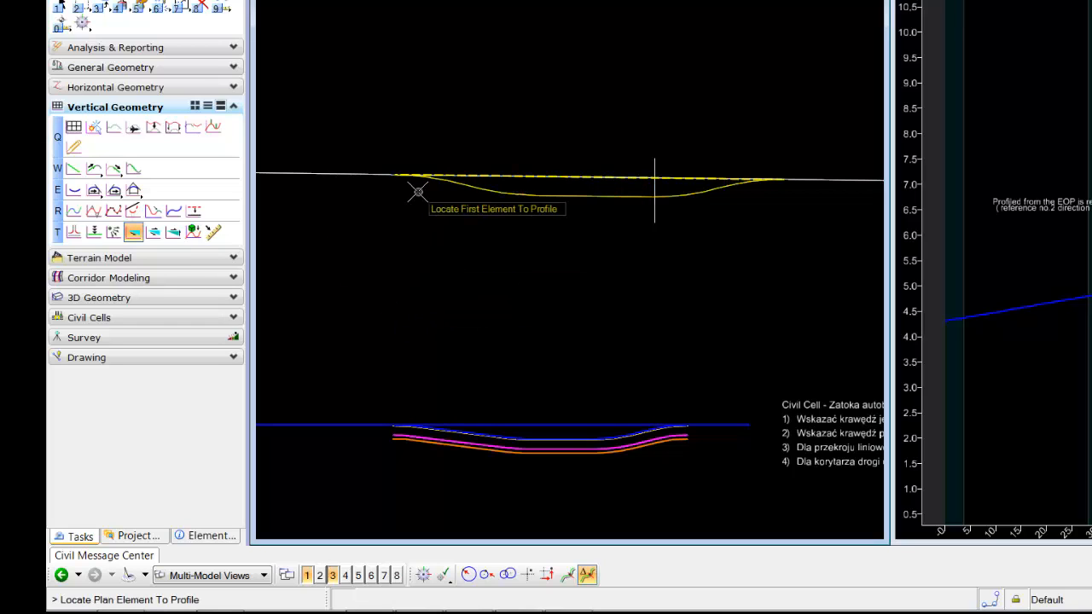
Join the two reverse curves and the straight offset line into one complex bay edge with Complex By Elements.
left_click(88, 88)
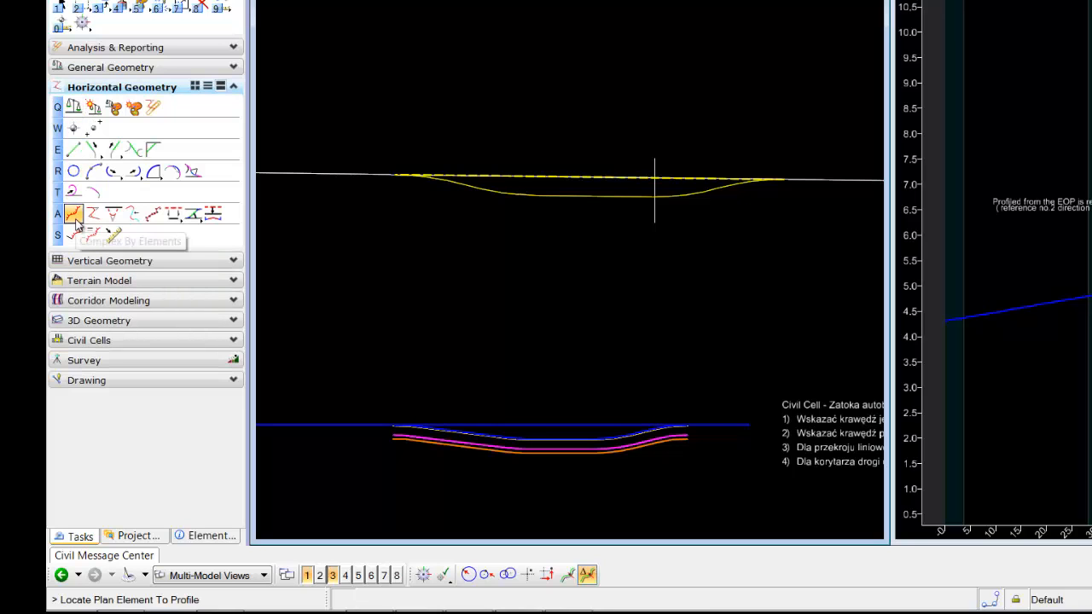
left_click(73, 214)
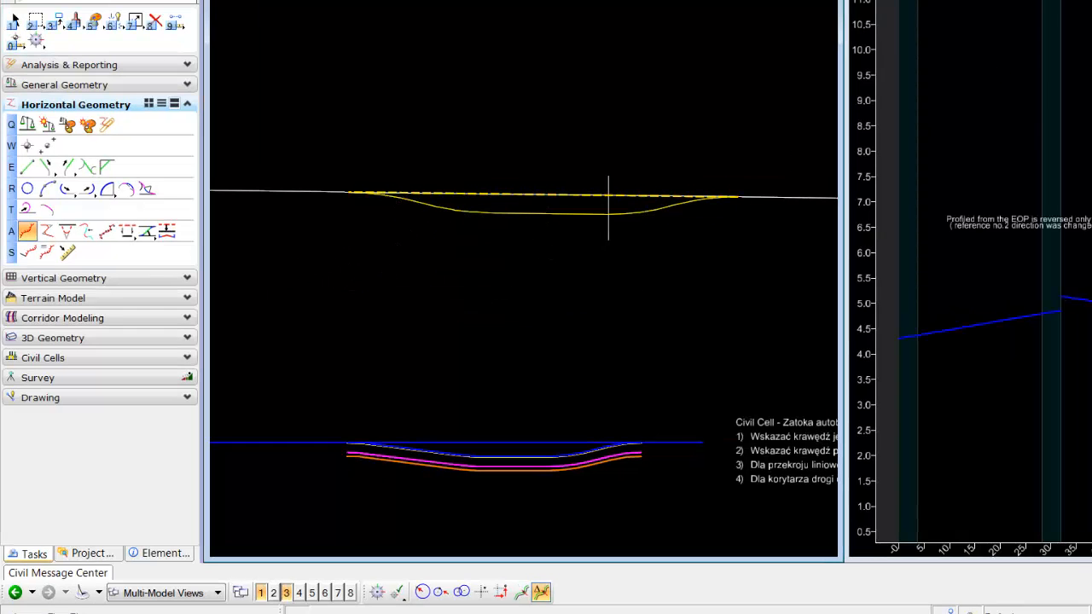
left_click(391, 197)
left_click(500, 214)
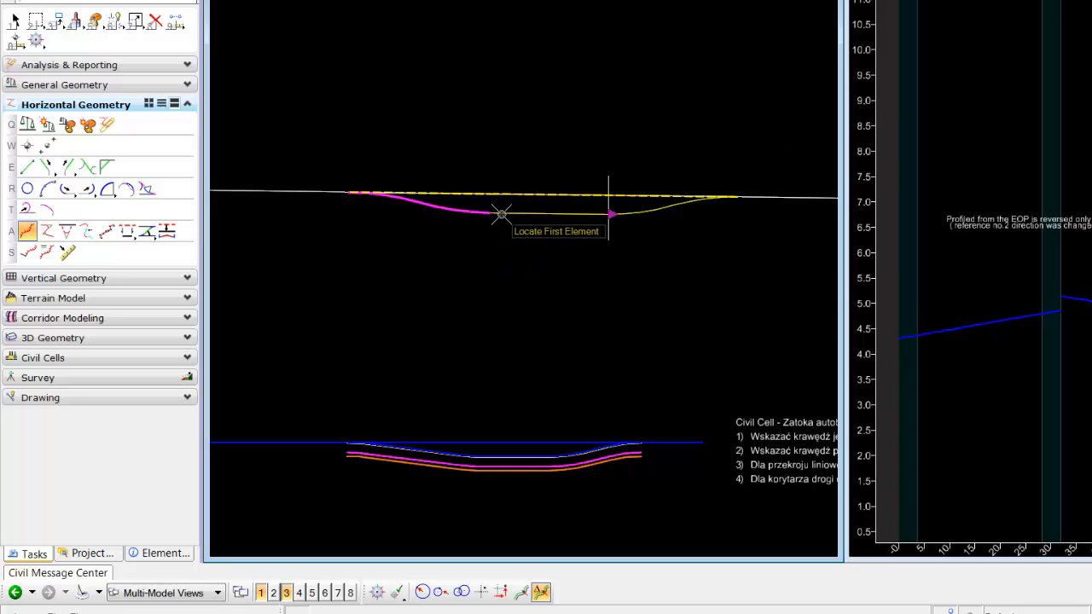
left_click(622, 210)
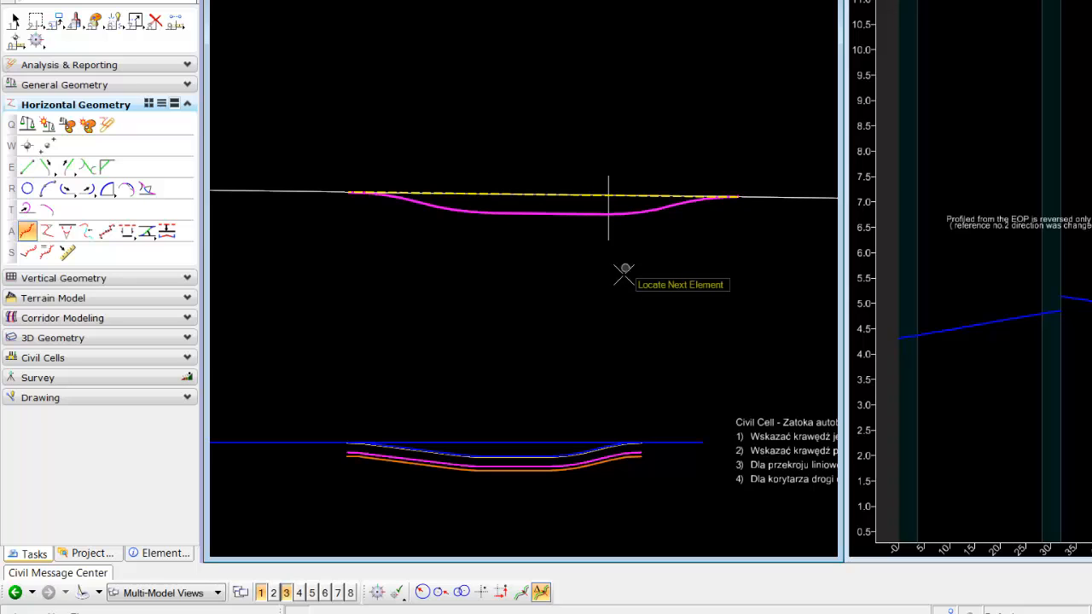
right_click(541, 322)
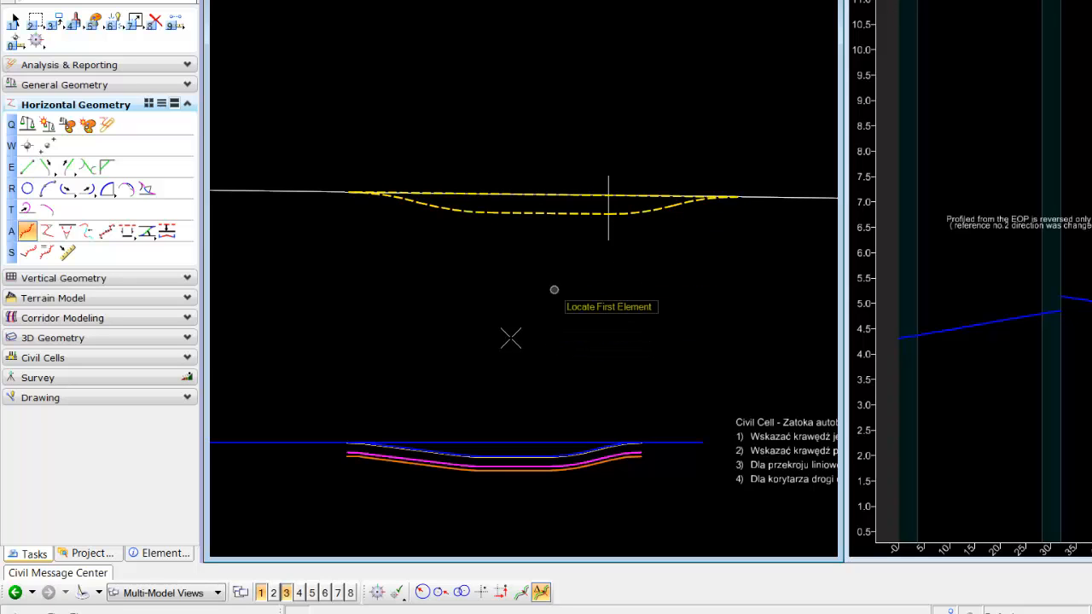
Open the profile model of the joined bay edge in the existing profile view.
left_click(16, 20)
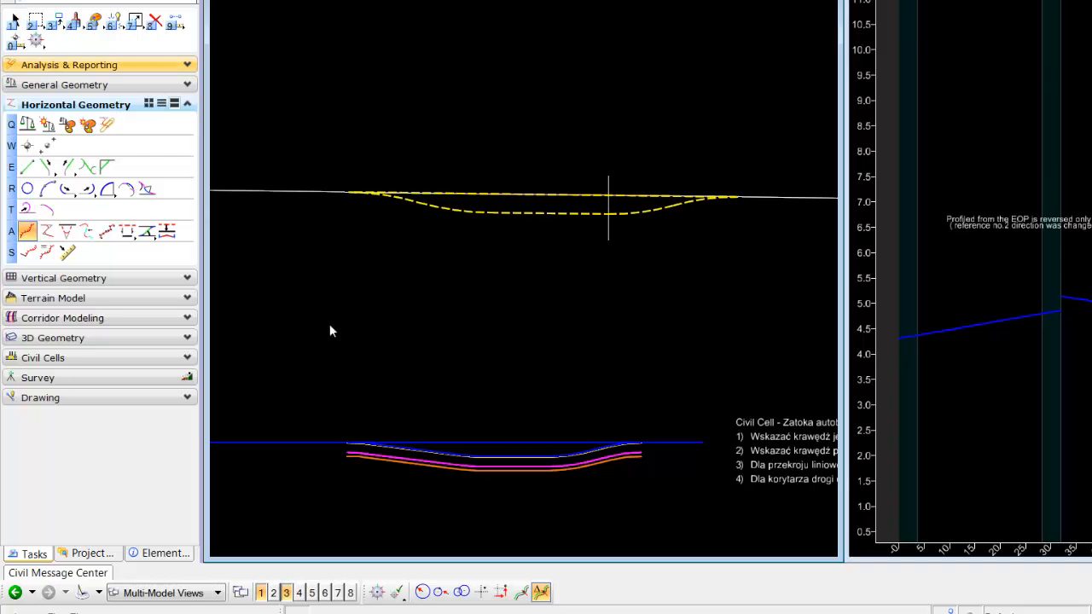
left_click(522, 213)
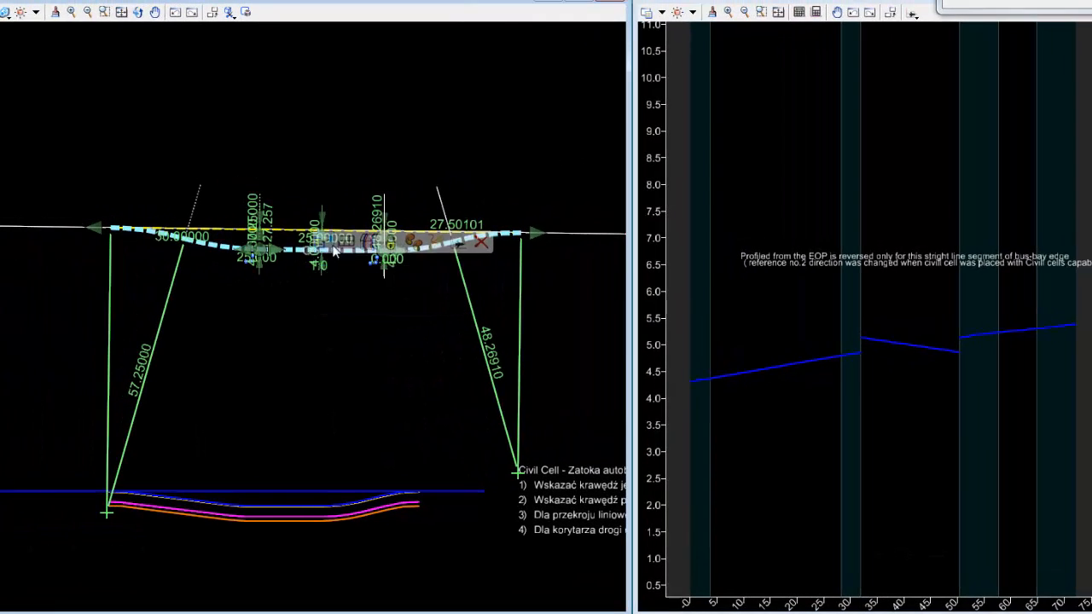
left_click(348, 243)
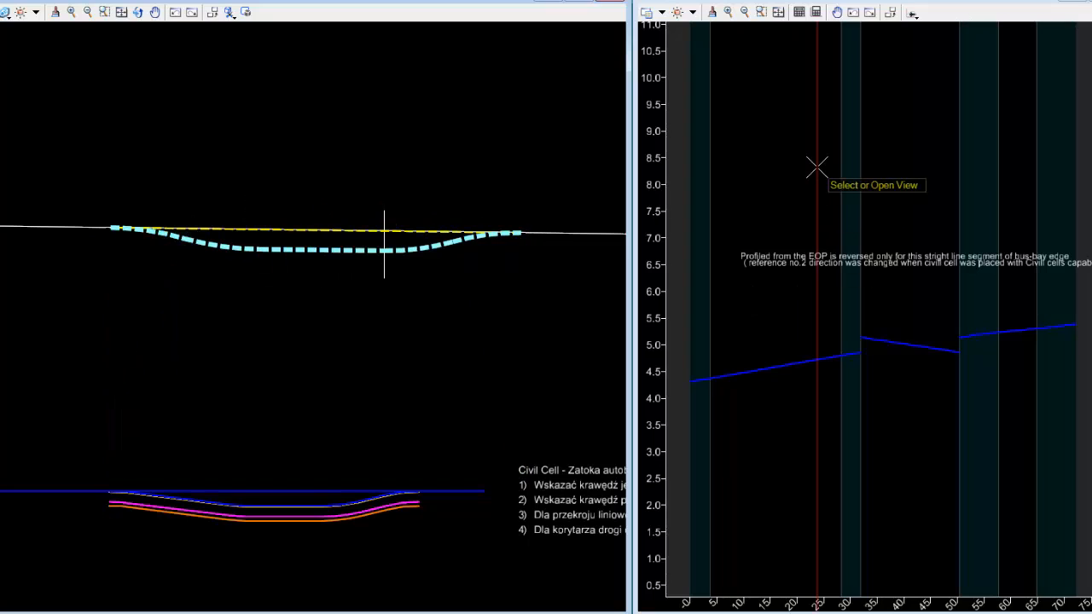
left_click(817, 167)
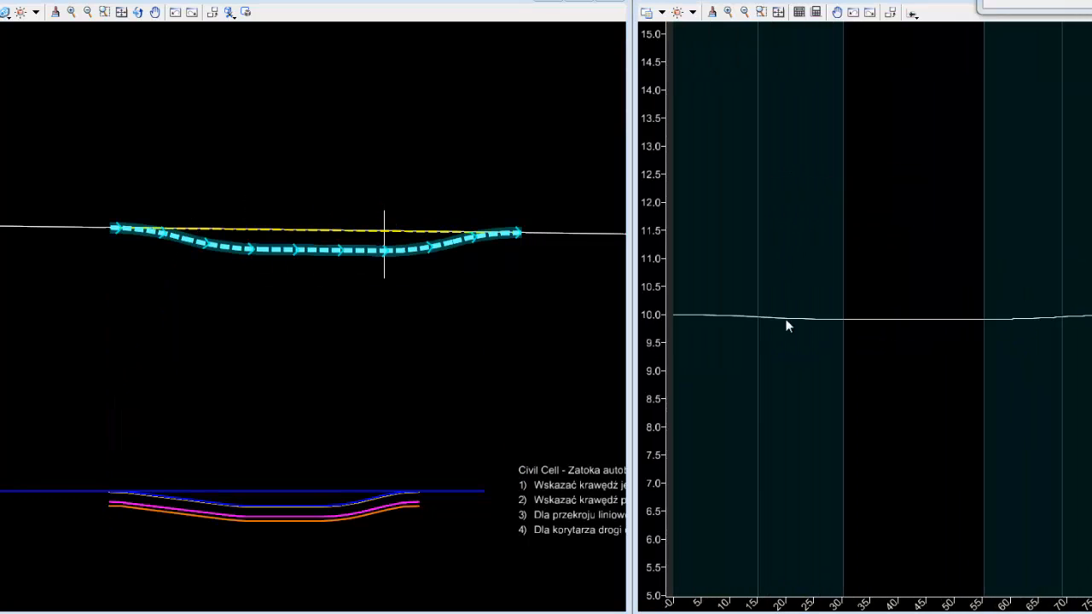
Join the bay edge's profile segments with Profile Complex By Elements and set the resulting profile as active.
left_click(912, 14)
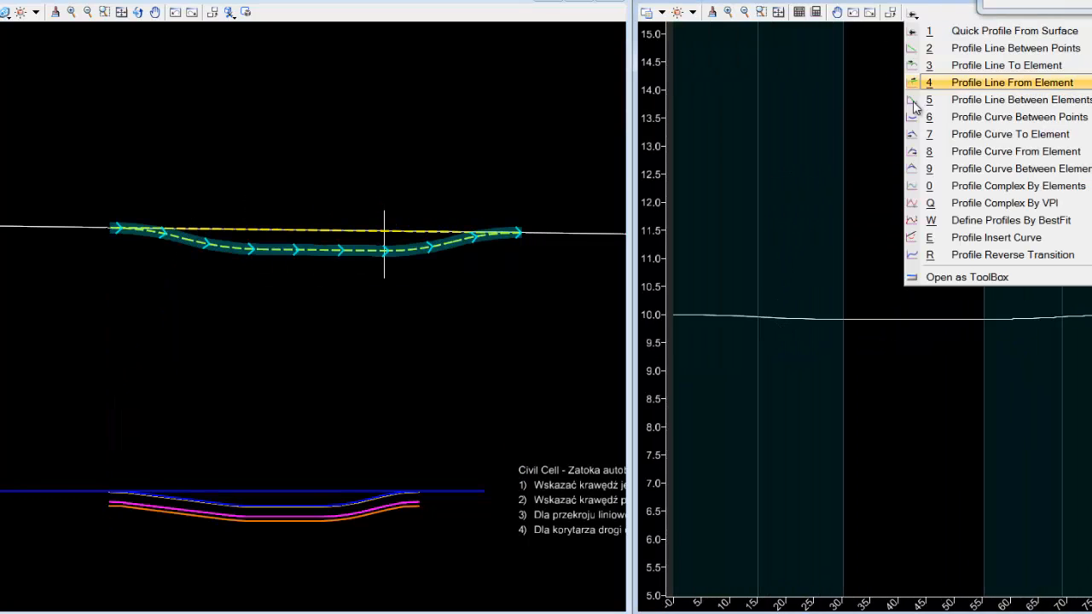
left_click(978, 186)
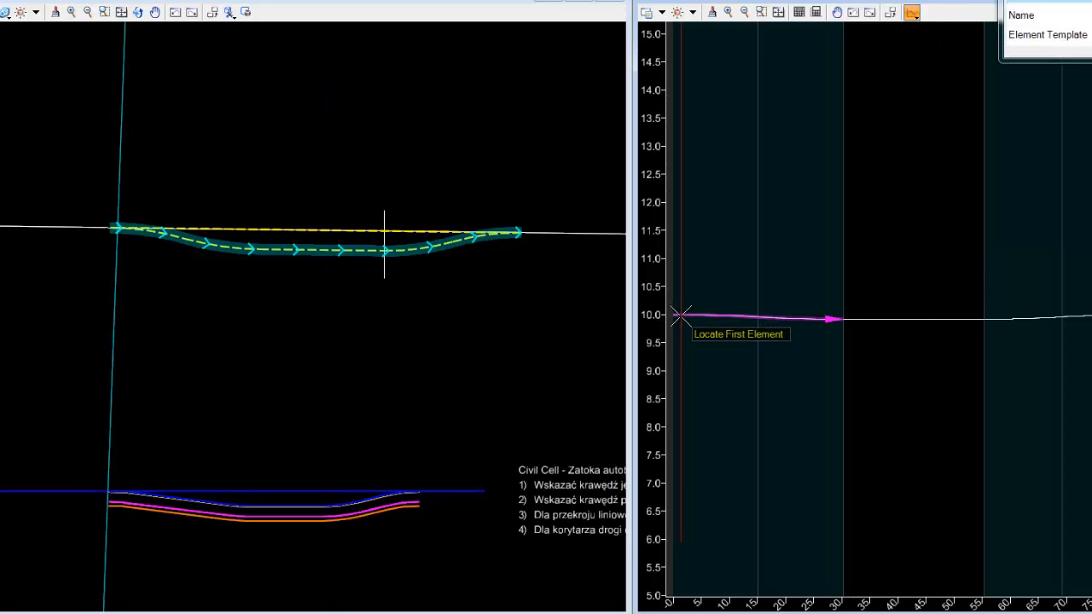
left_click(681, 315)
left_click(733, 410)
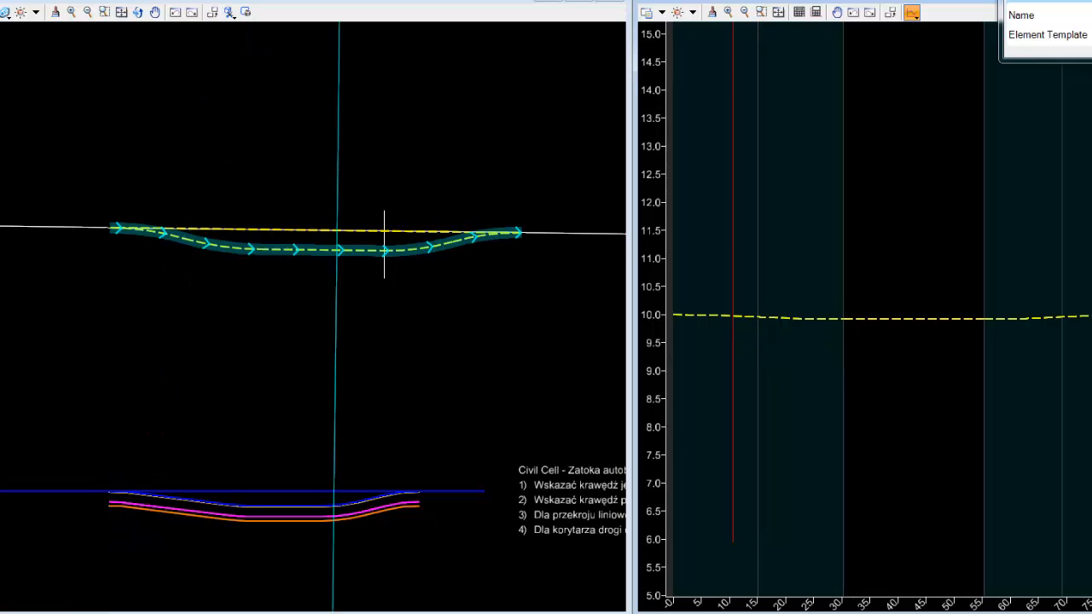
right_click(762, 318)
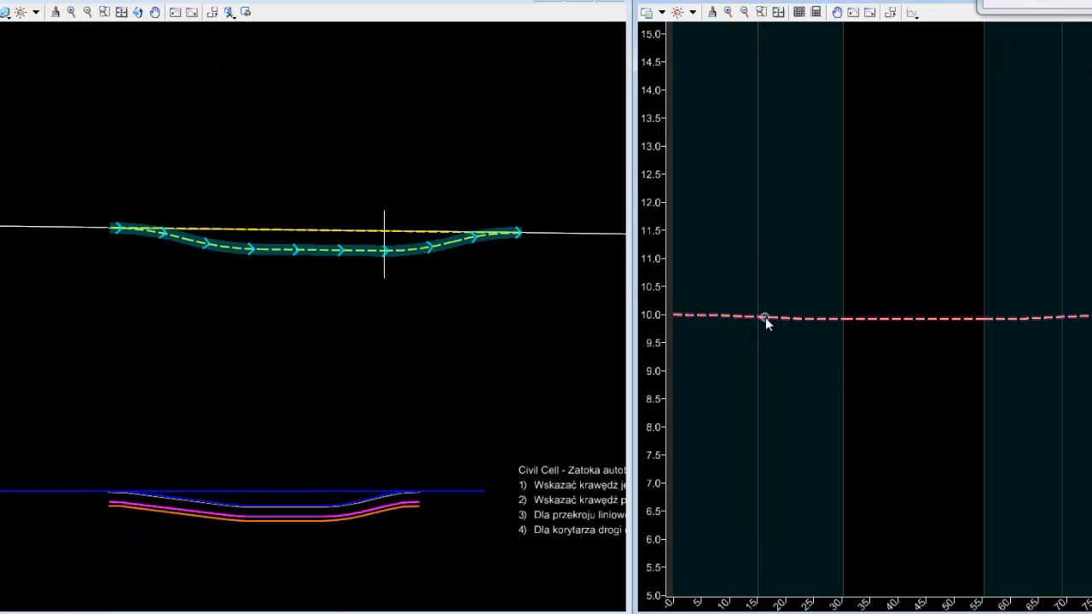
left_click(767, 316)
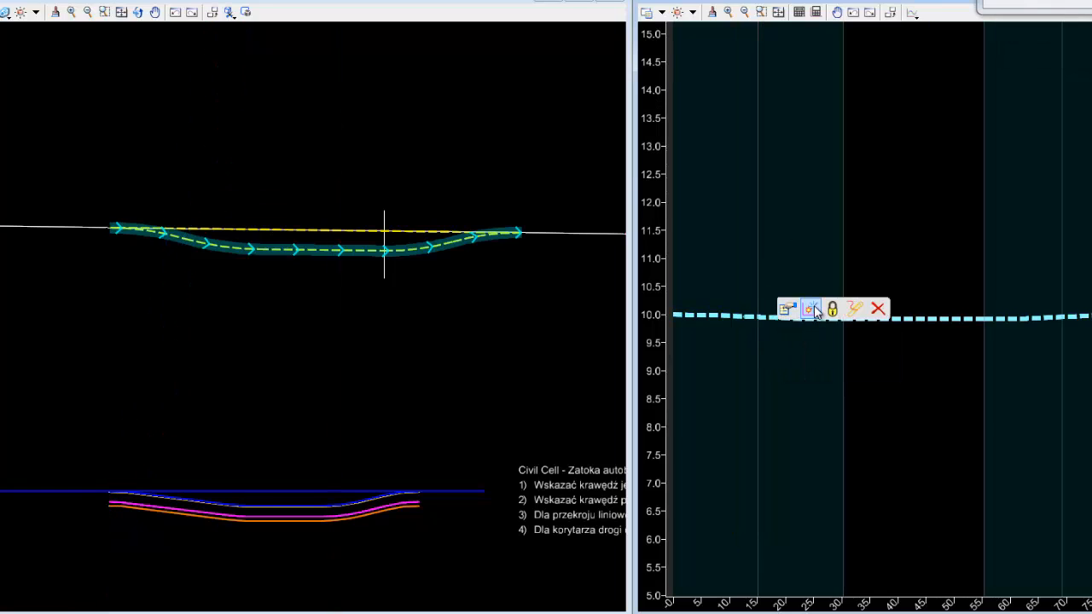
left_click(179, 345)
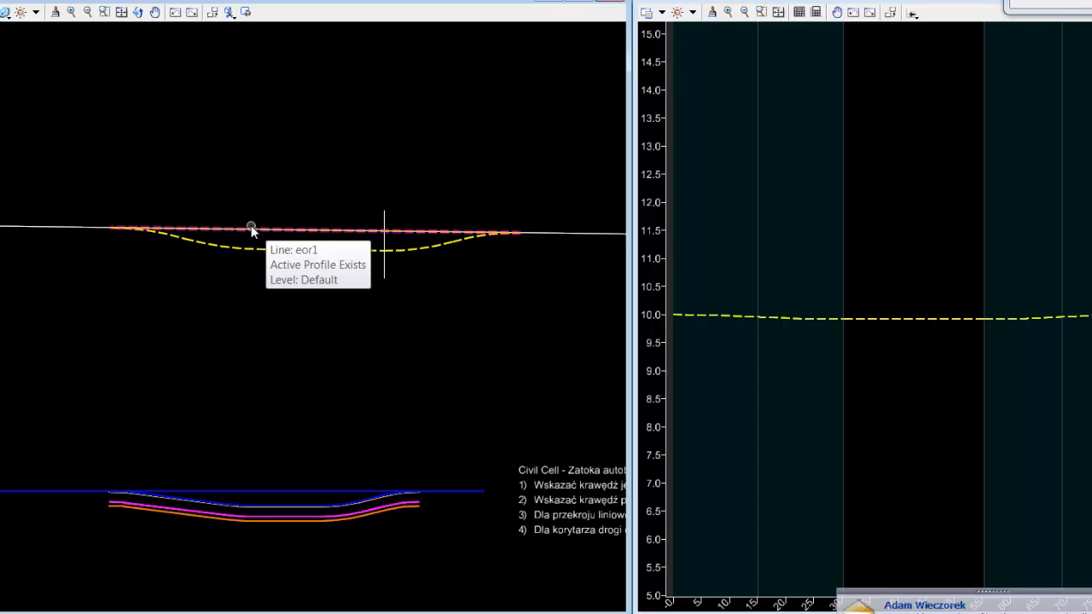
left_click(250, 227)
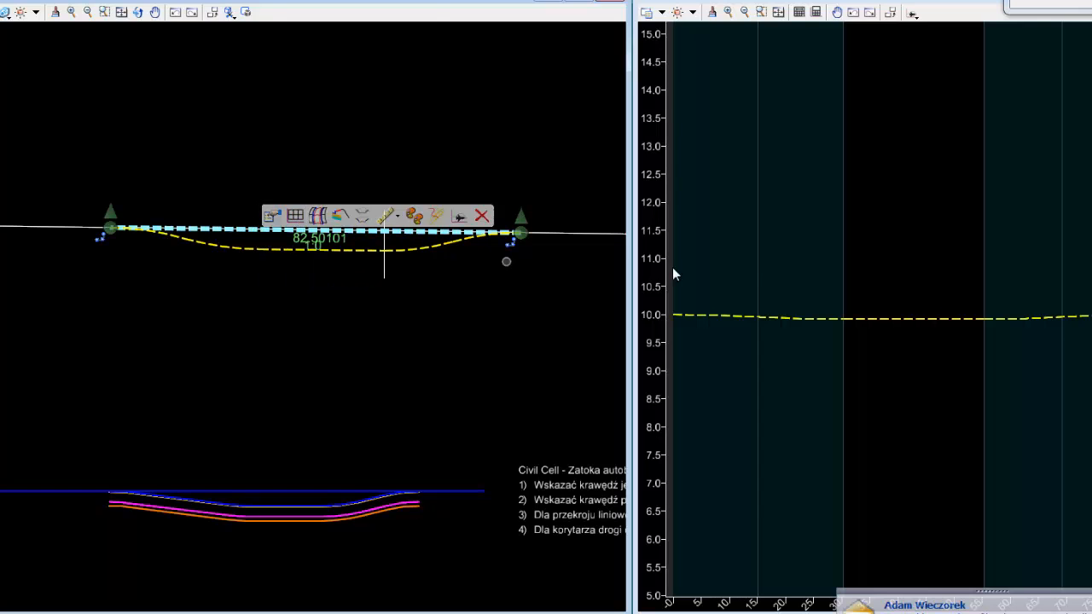
left_click(757, 291)
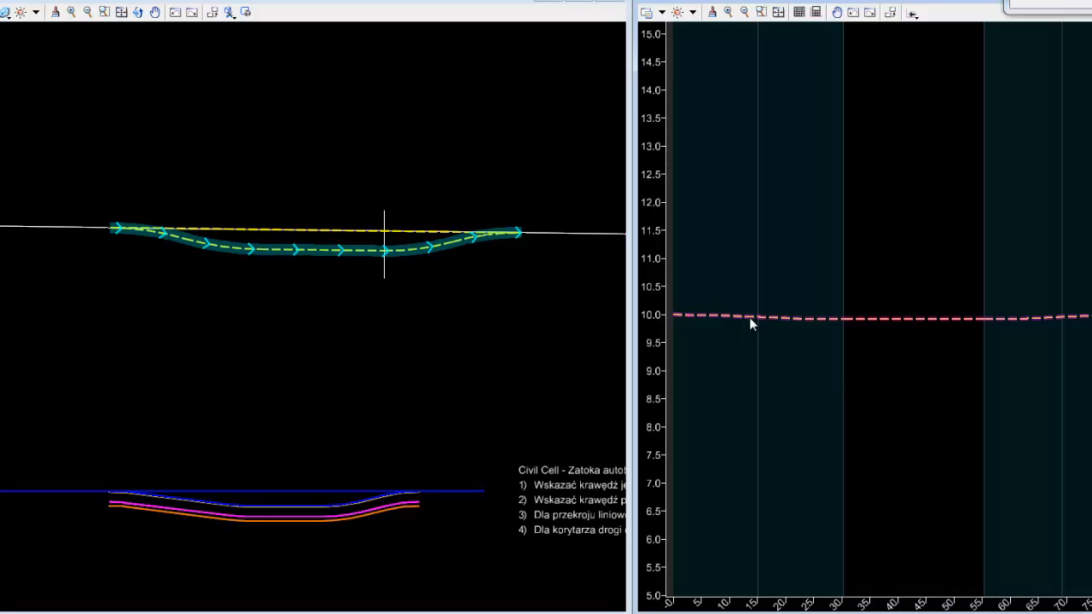
left_click(749, 317)
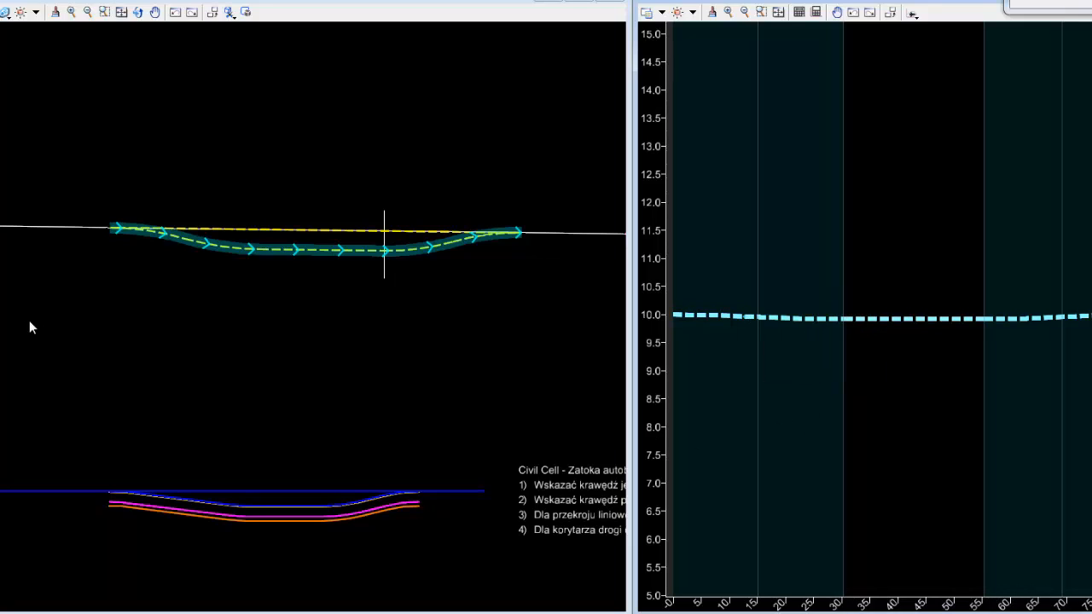
left_click(2, 313)
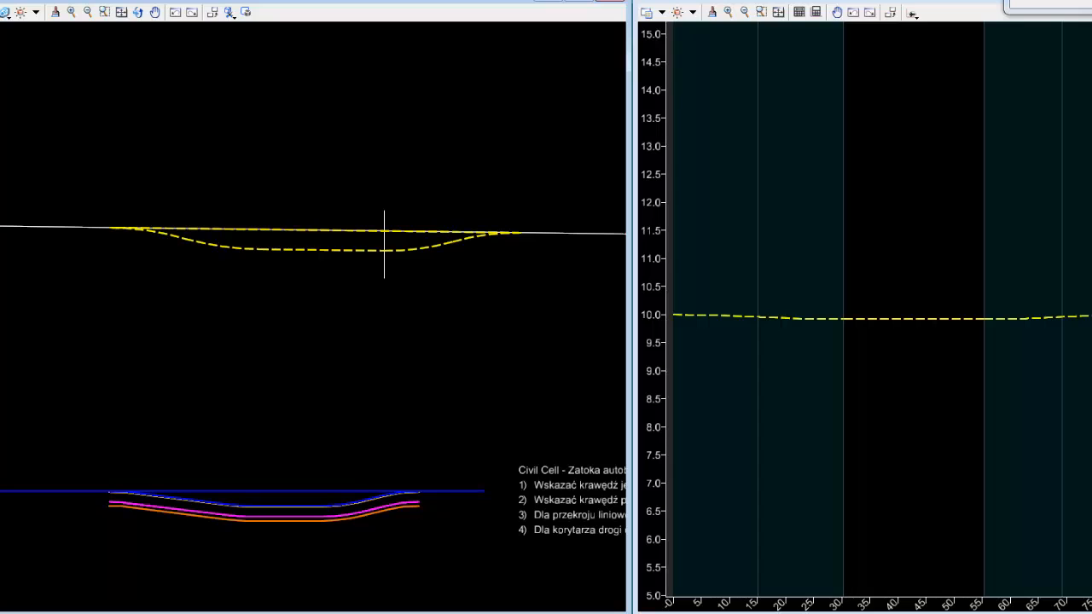
Set the length of the bay edge's reverse curve beyond the crossing line to 30.
left_click(422, 247)
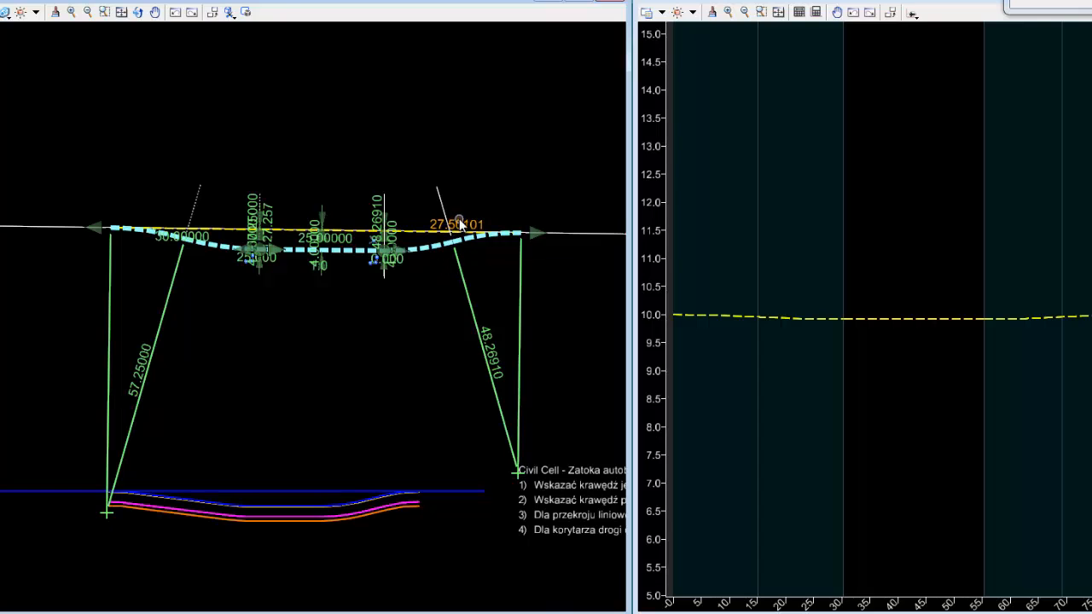
scroll(458, 224, "up", 3)
scroll(461, 270, "down", 3)
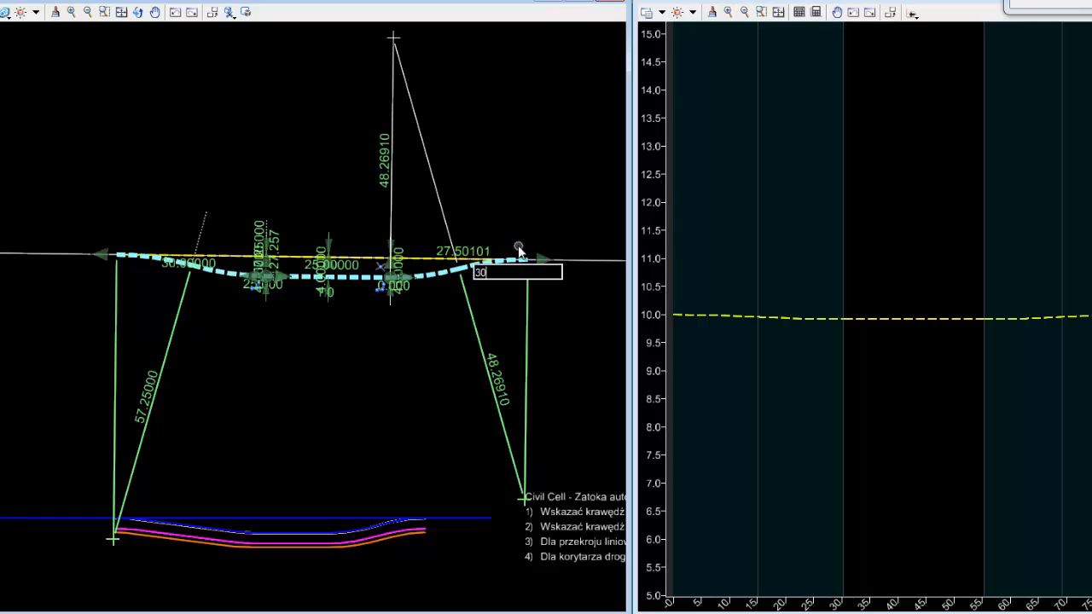
left_click(494, 183)
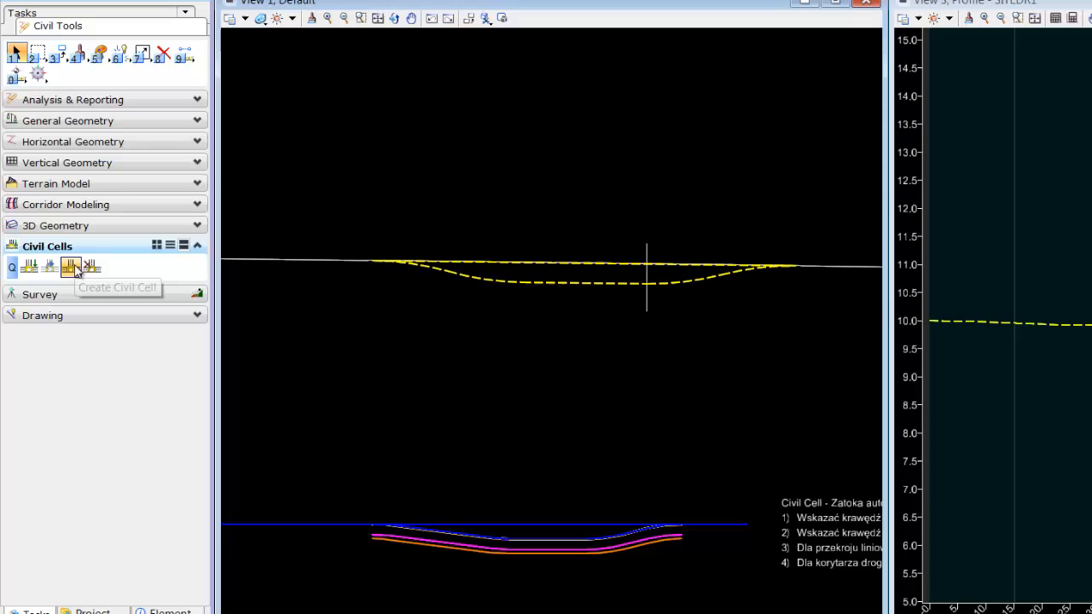
Create a civil cell from the long reference line and the short crossing line, with no optional references.
left_click(72, 268)
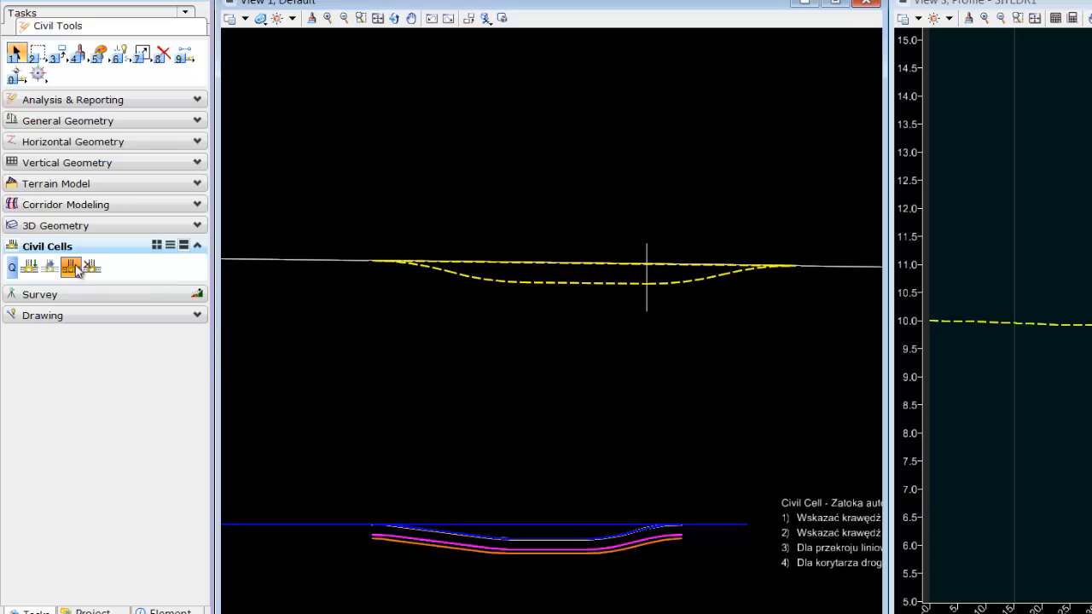
left_click(459, 341)
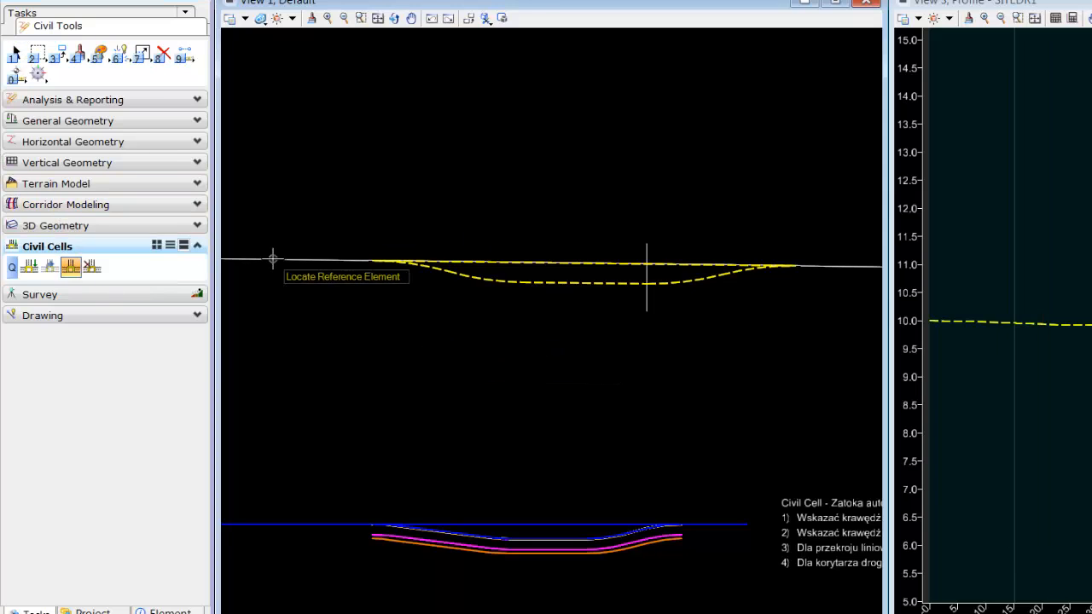
left_click(622, 331)
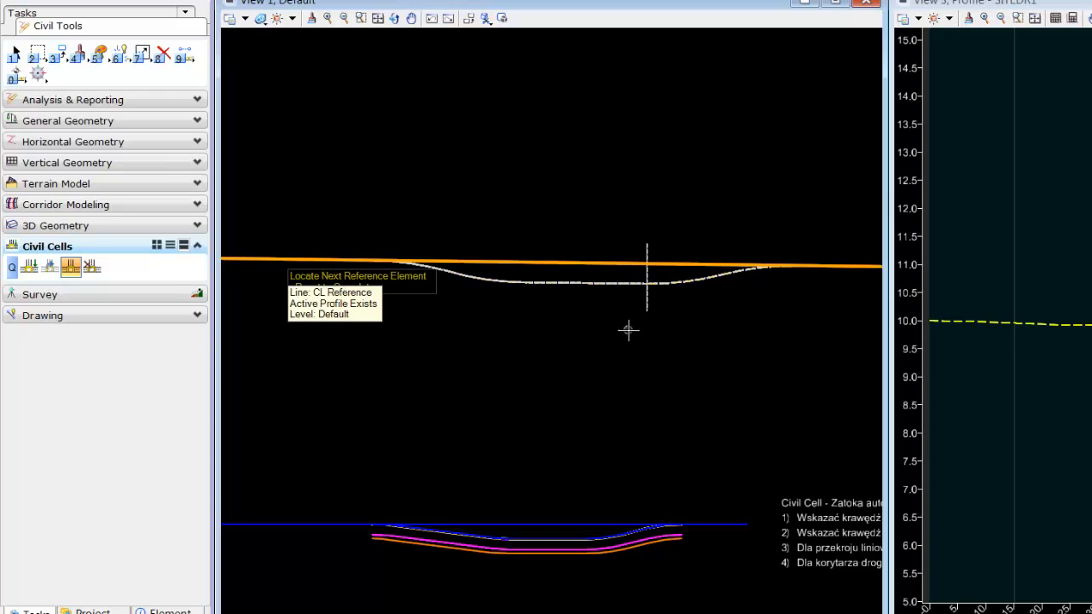
left_click(637, 322)
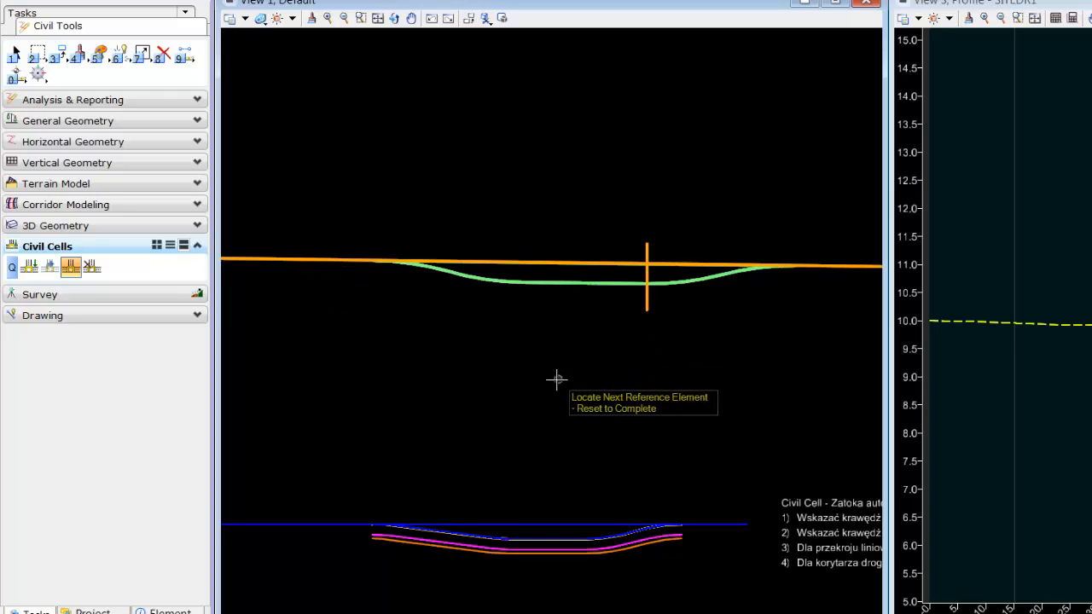
right_click(495, 381)
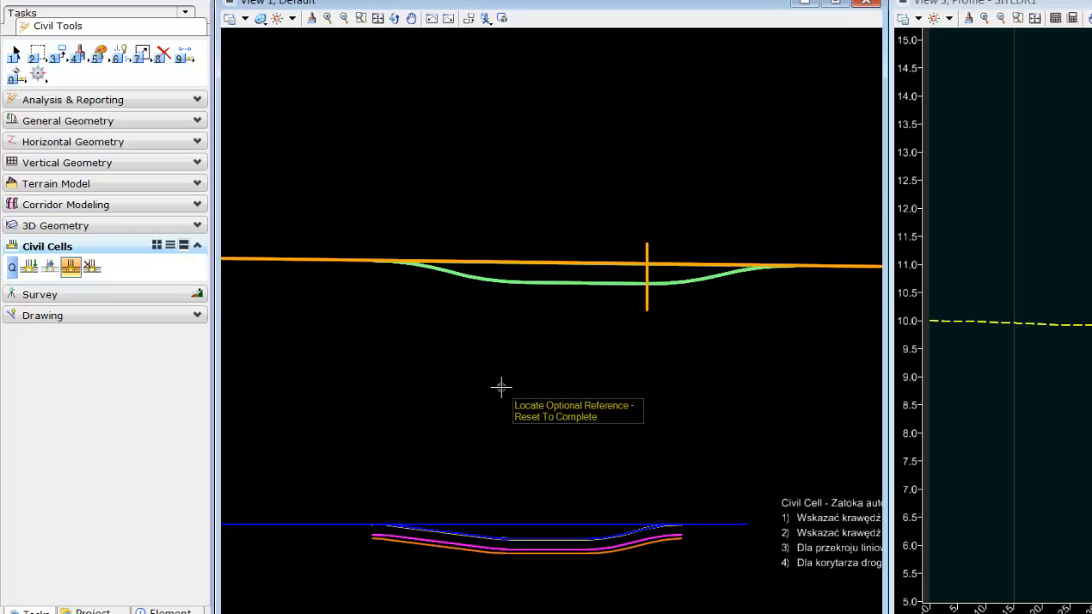
right_click(501, 387)
left_click(511, 381)
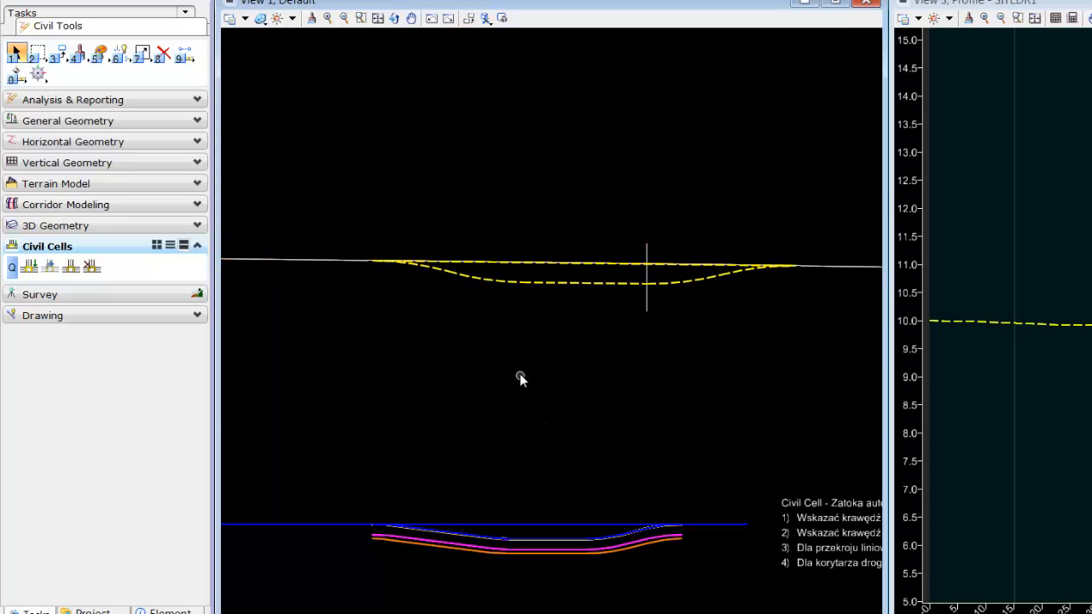
Place the new civil cell on the sloping pavement edge and its middle crossing line, choosing the alternative with the bay below the edge.
scroll(468, 373, "down", 3)
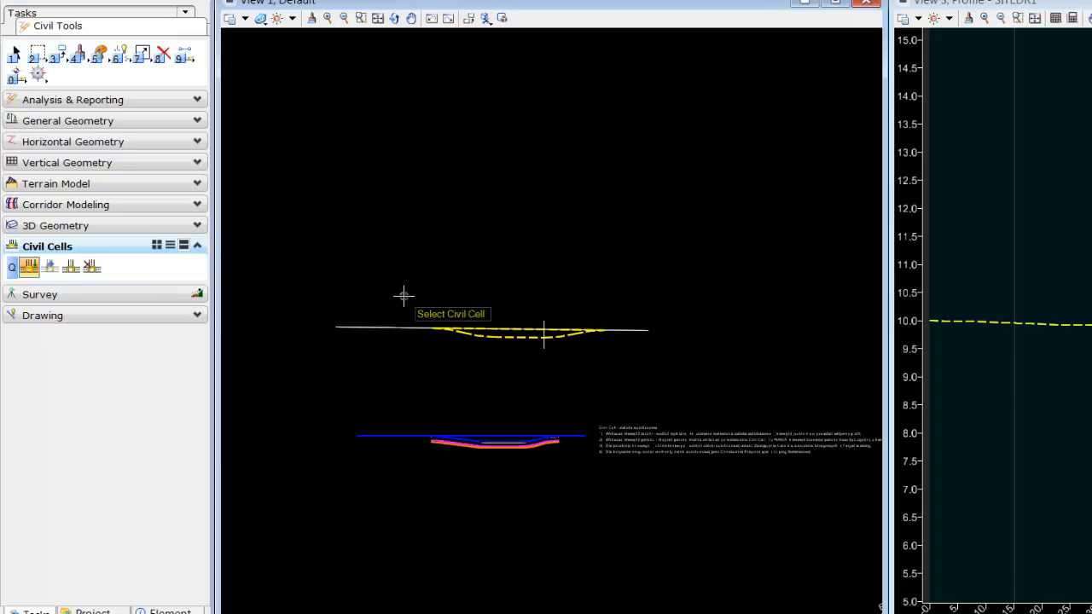
left_click(456, 329)
scroll(375, 359, "down", 3)
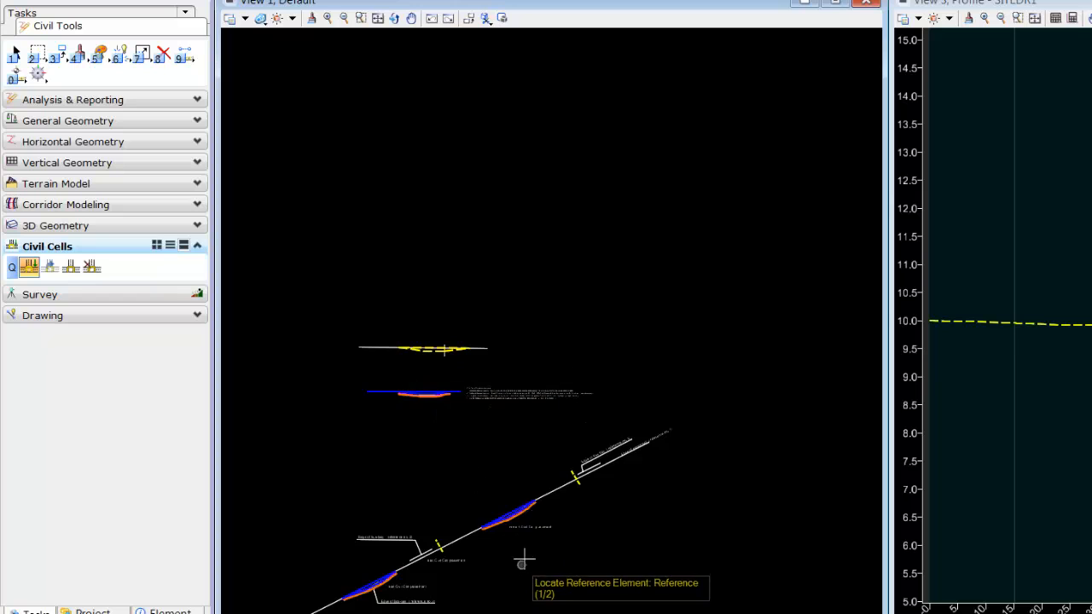
scroll(634, 409, "up", 2)
scroll(541, 416, "up", 3)
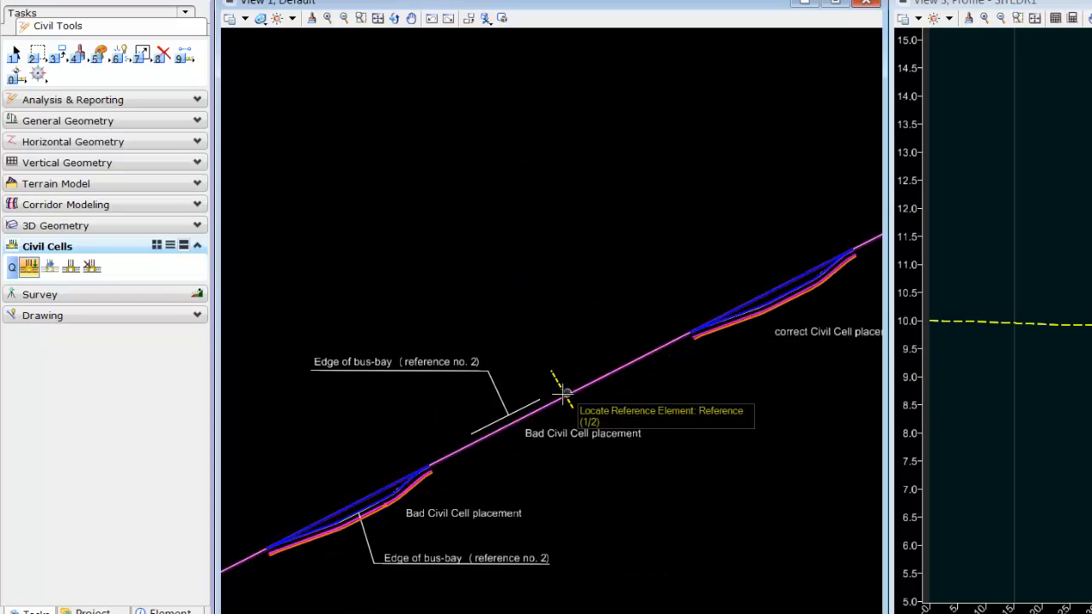
left_click(341, 397)
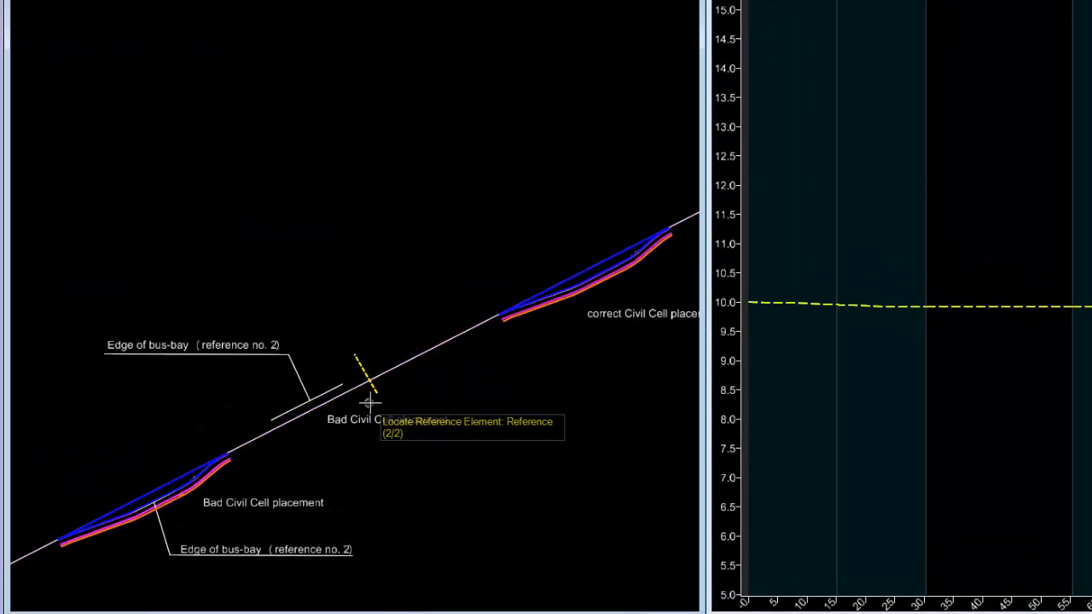
left_click(542, 547)
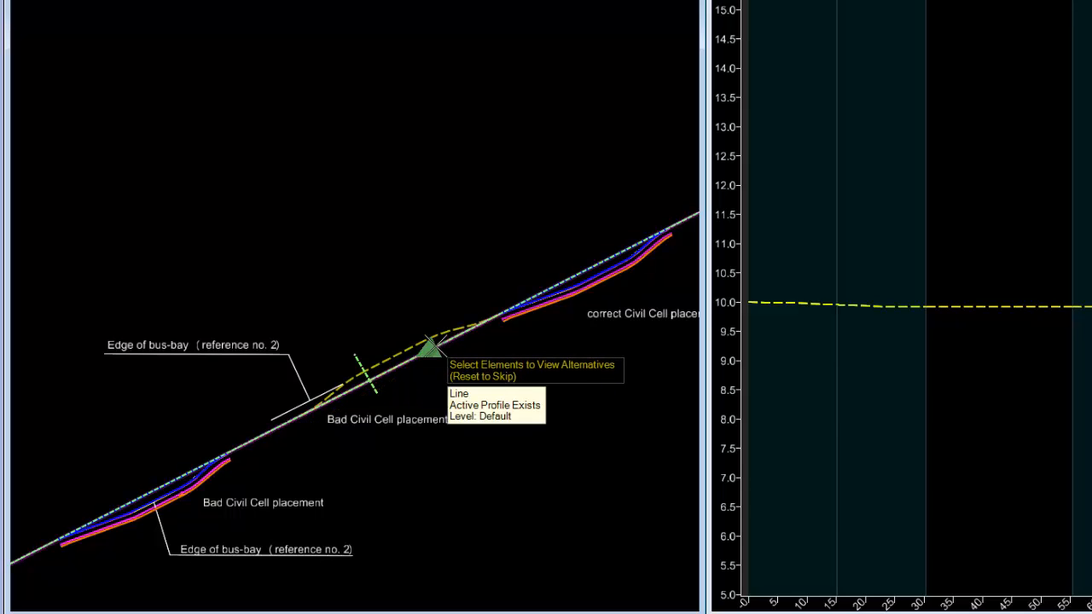
right_click(461, 375)
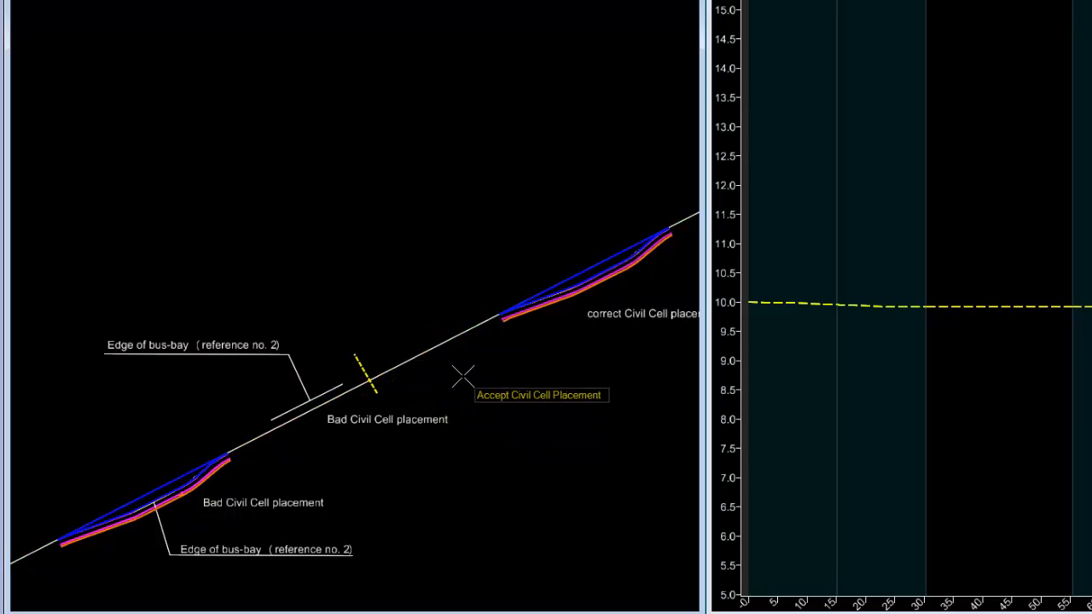
left_click(405, 433)
Place the civil cell again at the crossing line beyond the correct placement, choosing the alternative with the bay above the pavement edge.
scroll(290, 455, "down", 4)
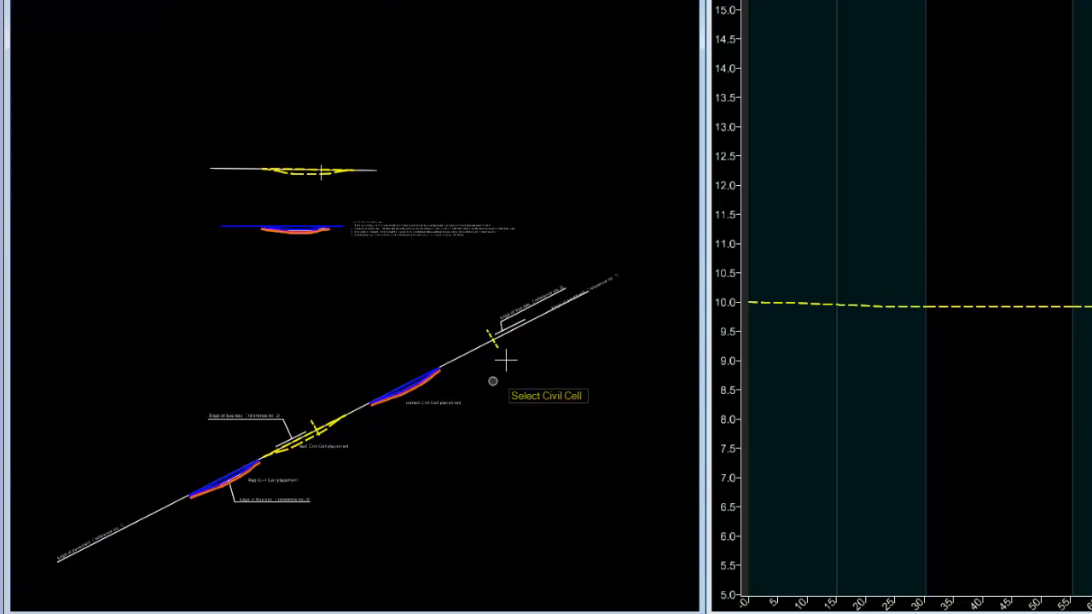
scroll(476, 350, "up", 4)
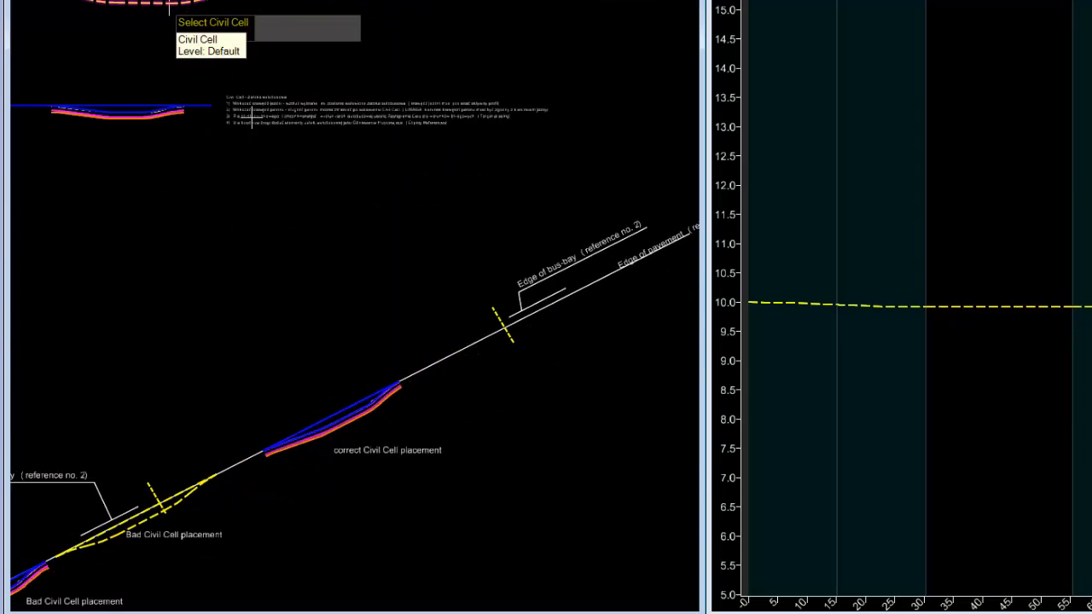
left_click(166, 7)
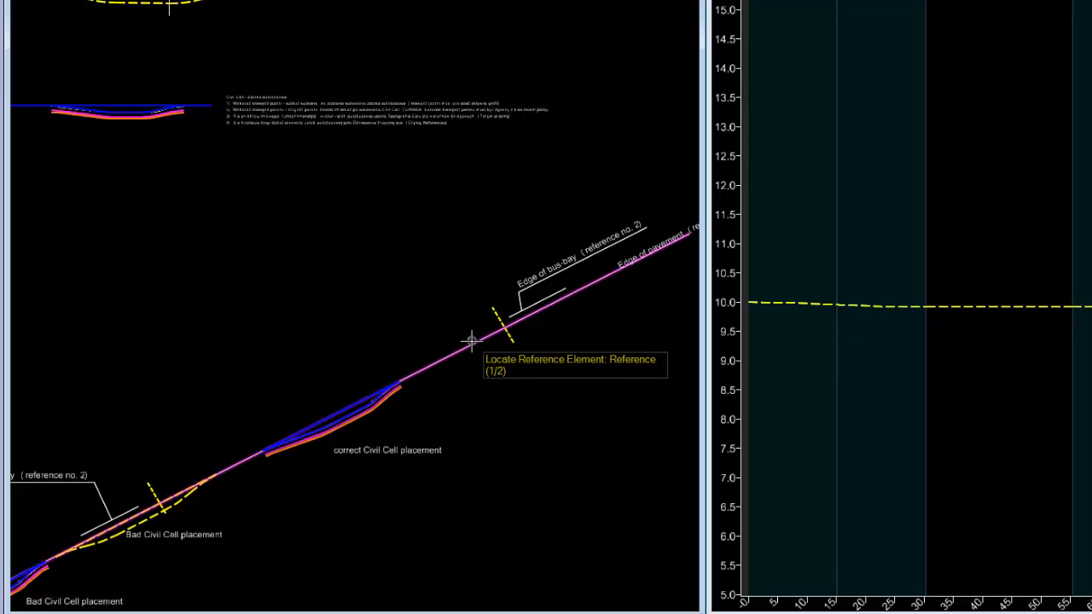
left_click(469, 341)
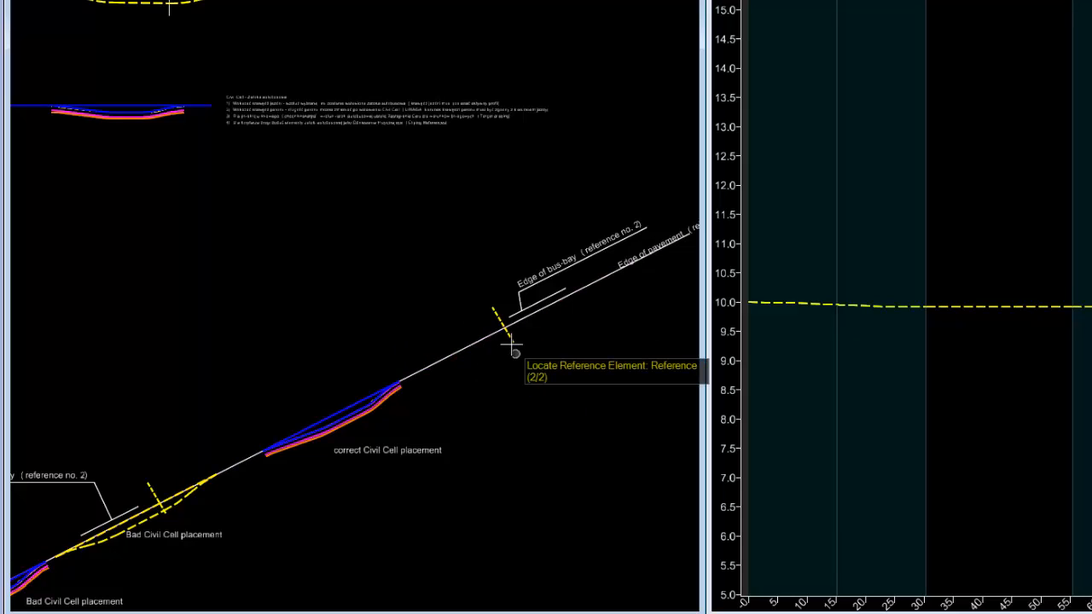
left_click(467, 364)
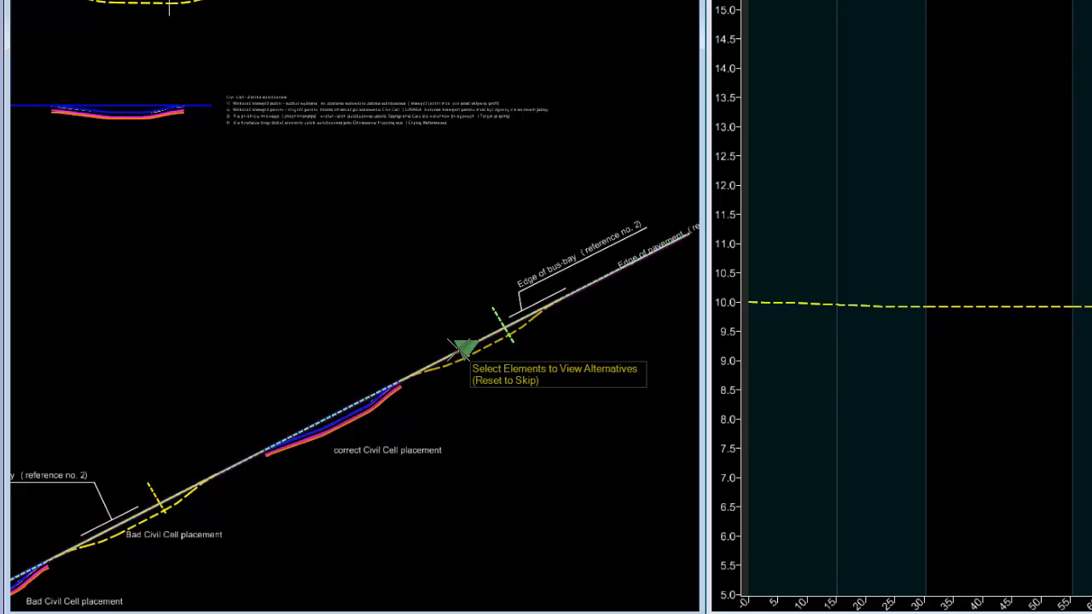
right_click(486, 373)
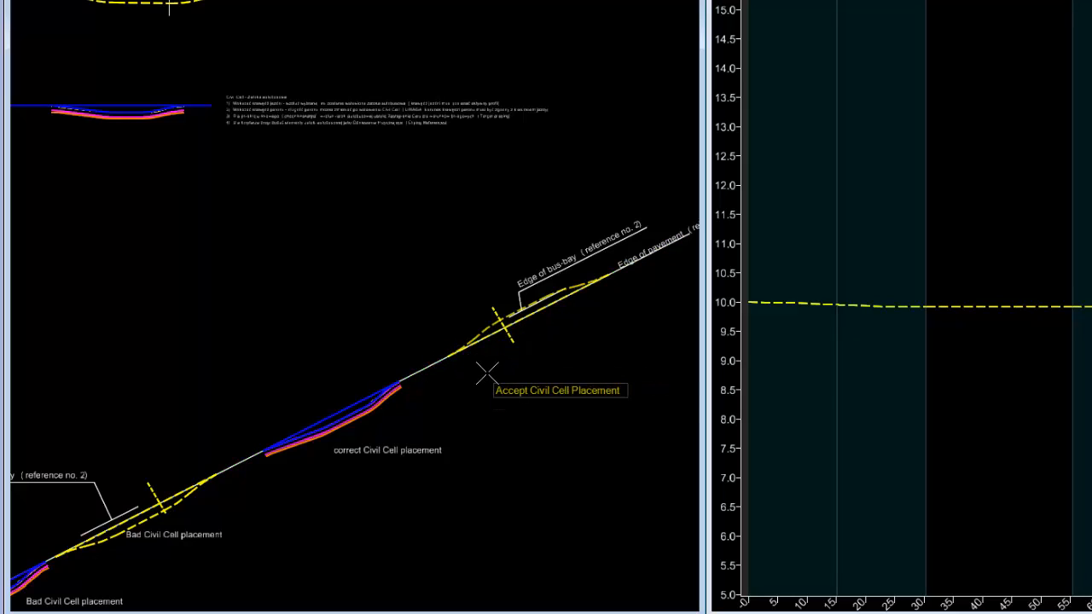
left_click(457, 433)
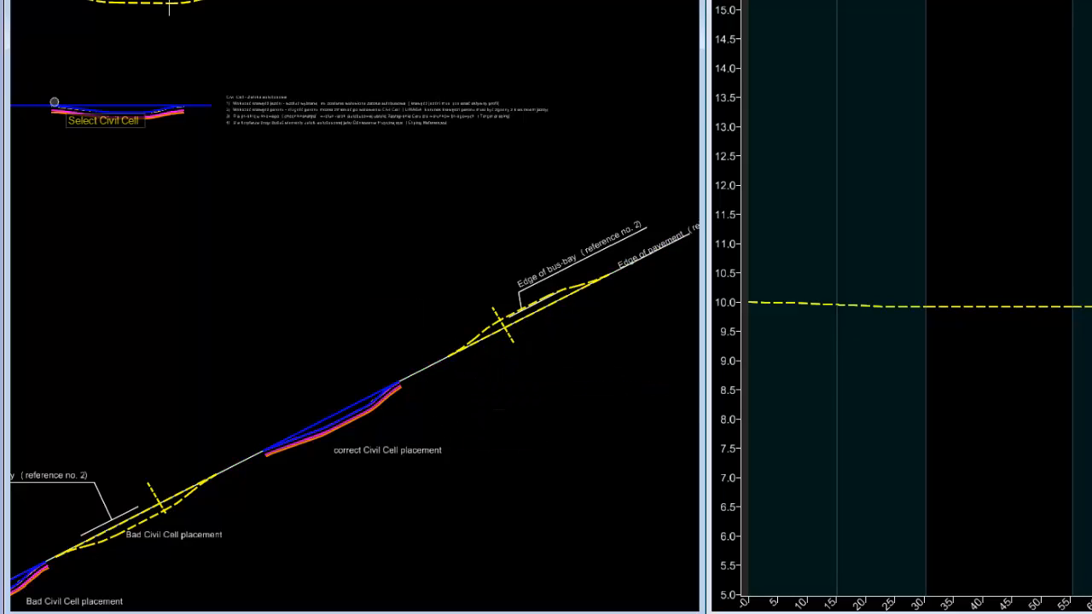
Open the profile model of the bay edge placed above the pavement edge in the existing profile view.
left_click(478, 330)
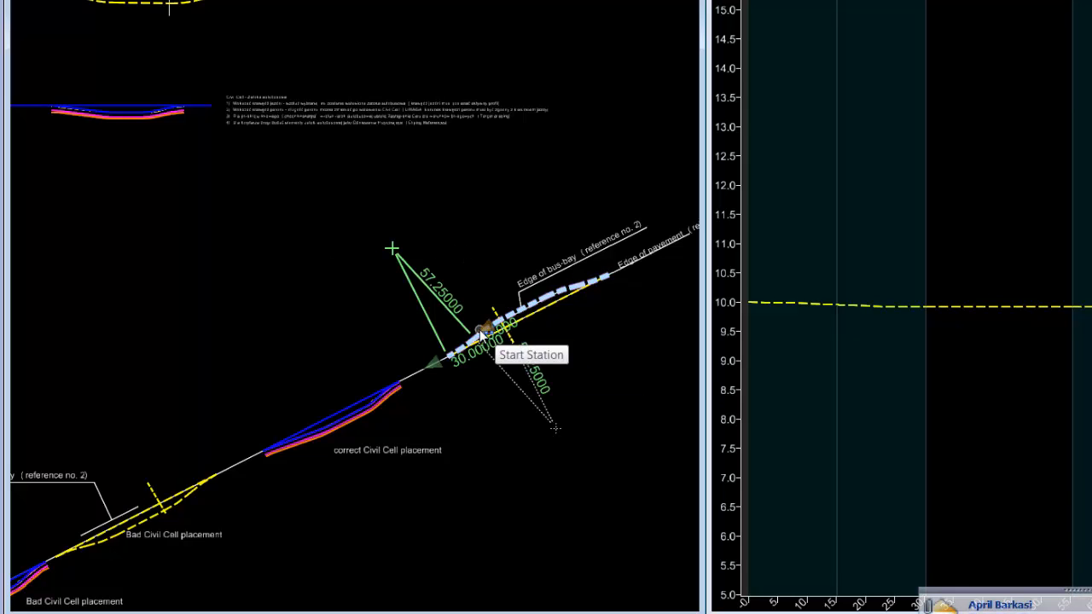
mouse_move(479, 339)
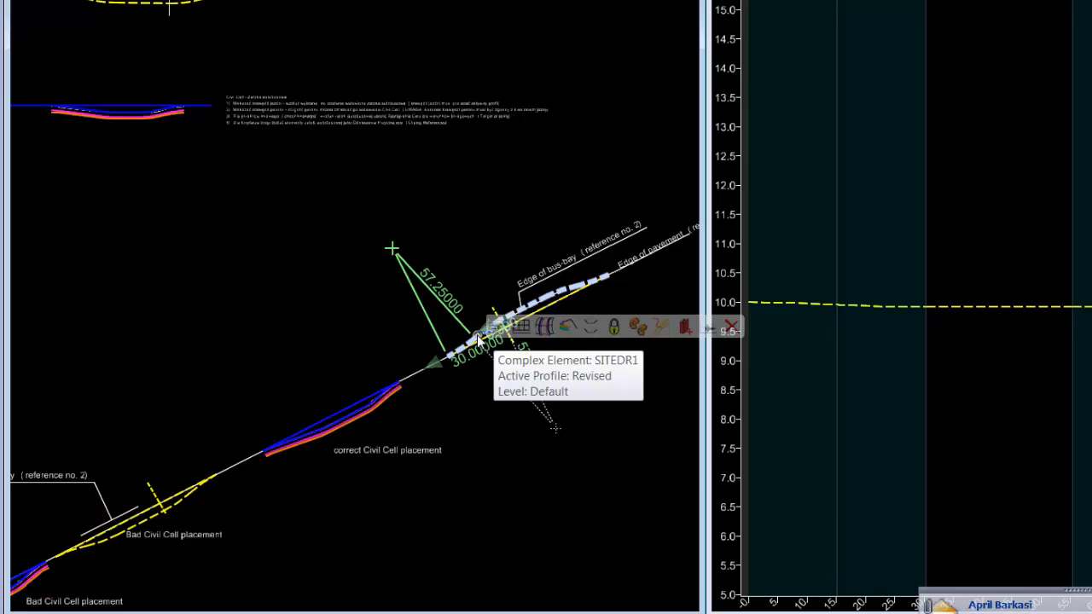
left_click(520, 326)
left_click(968, 263)
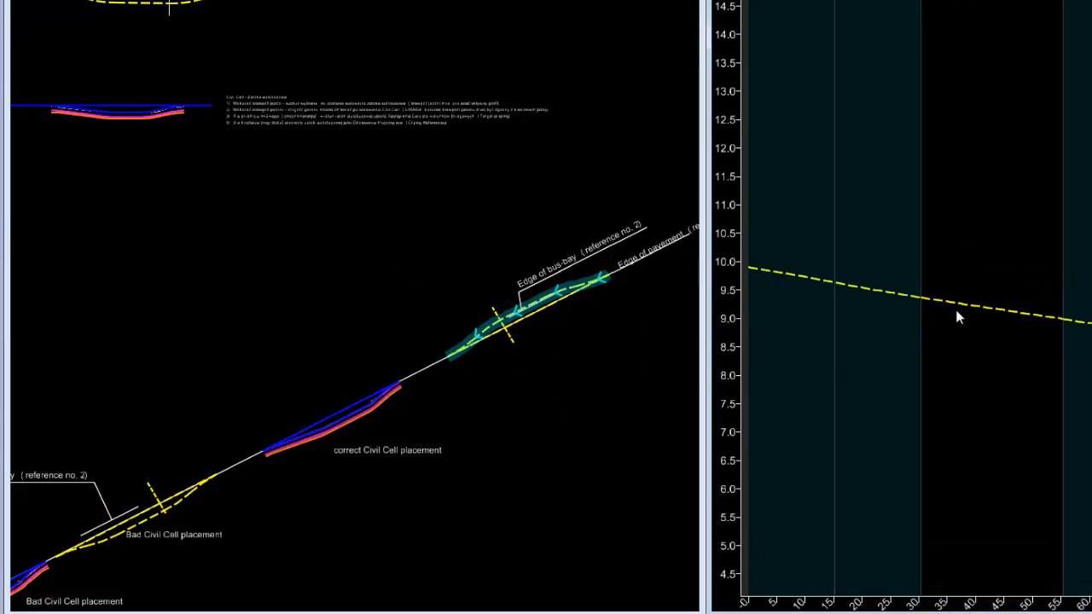
Open the profile model of the bay edge placed below the pavement edge in the existing profile view.
left_click(173, 510)
left_click(177, 505)
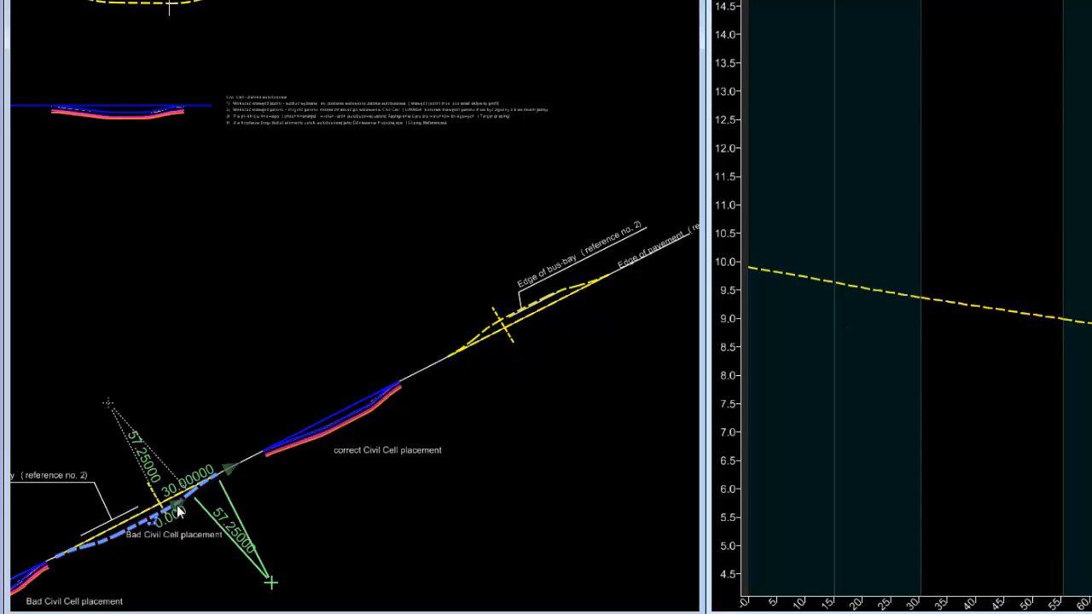
mouse_move(162, 518)
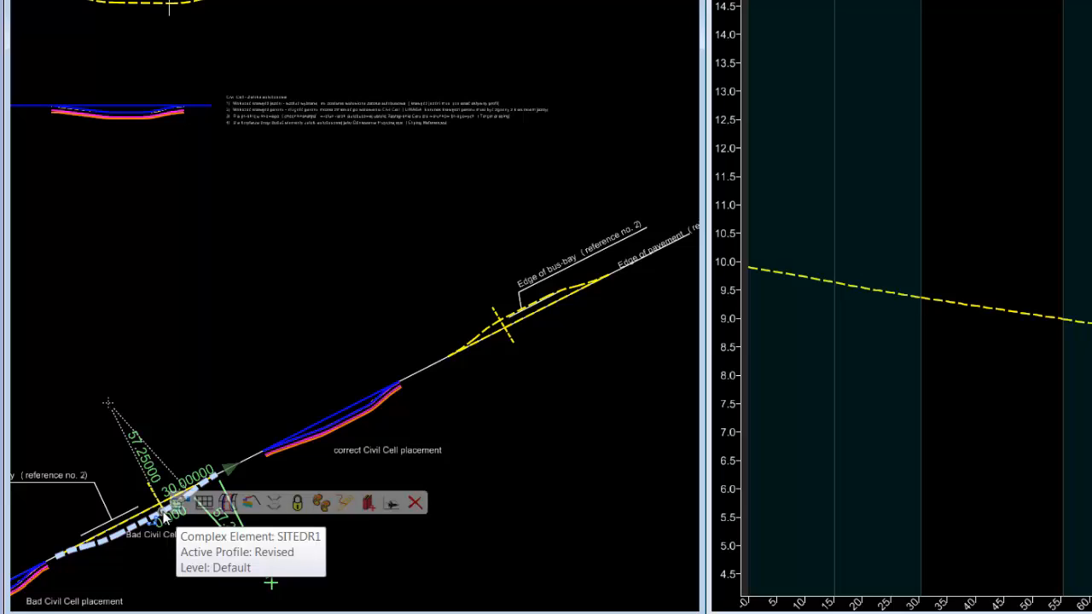
left_click(210, 506)
left_click(993, 395)
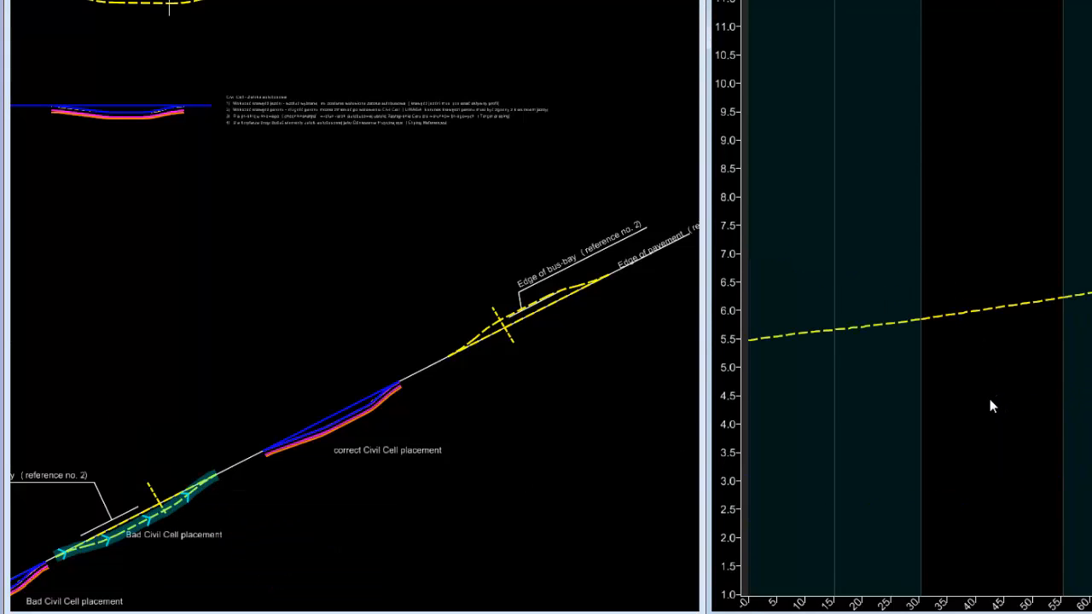
scroll(989, 388, "down", 2)
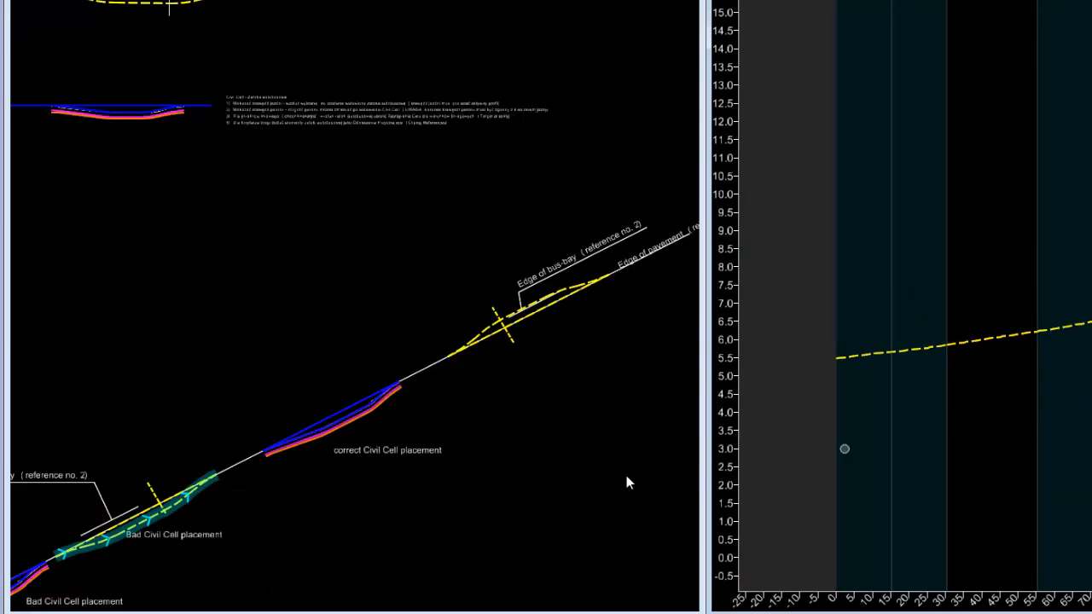